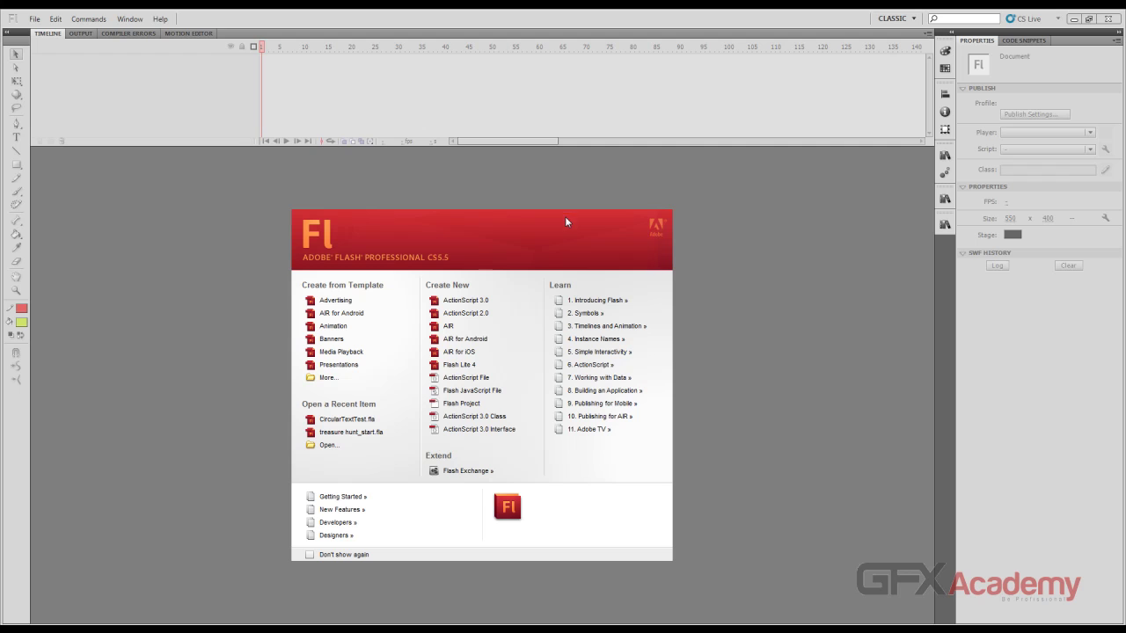
- Create a new ActionScript 3.0 document and set its stage size to 800 x 500 px
{"action": "left_click", "coordinate": [475, 302]}
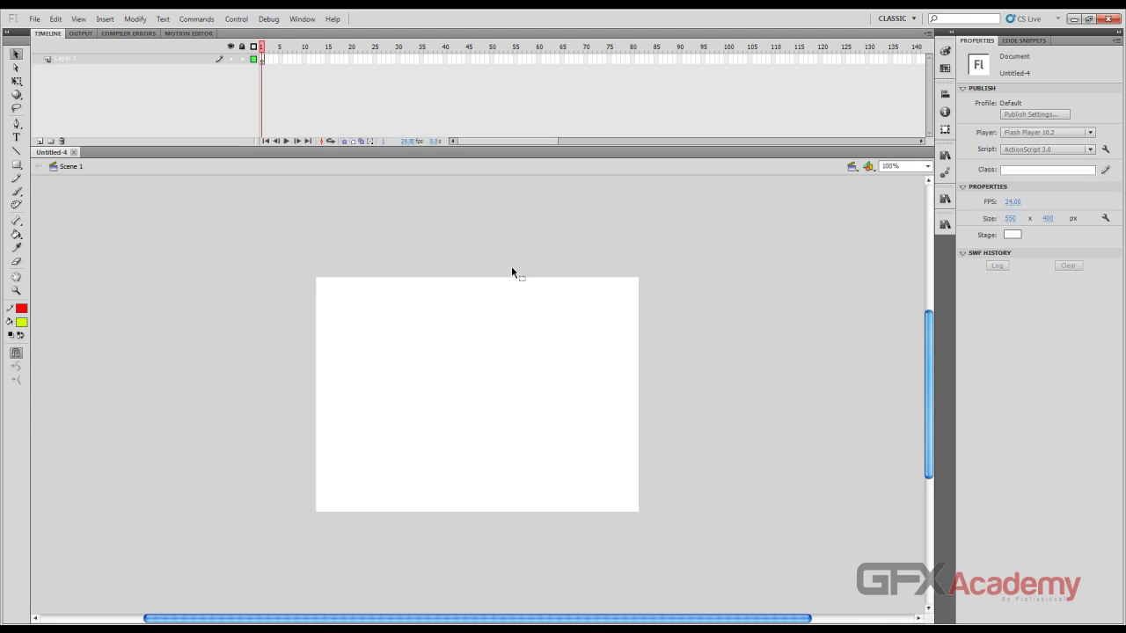
{"action": "left_click", "coordinate": [1010, 218]}
{"action": "type", "text": "800"}
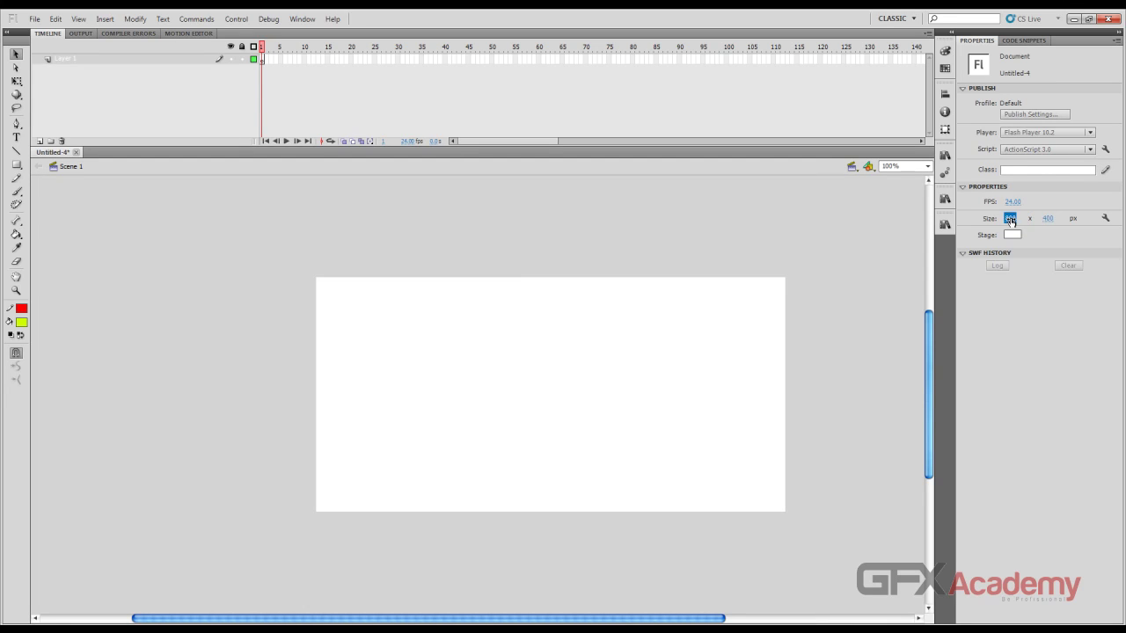
{"action": "key", "text": "Tab"}
{"action": "type", "text": "500"}
{"action": "key", "text": "Return"}
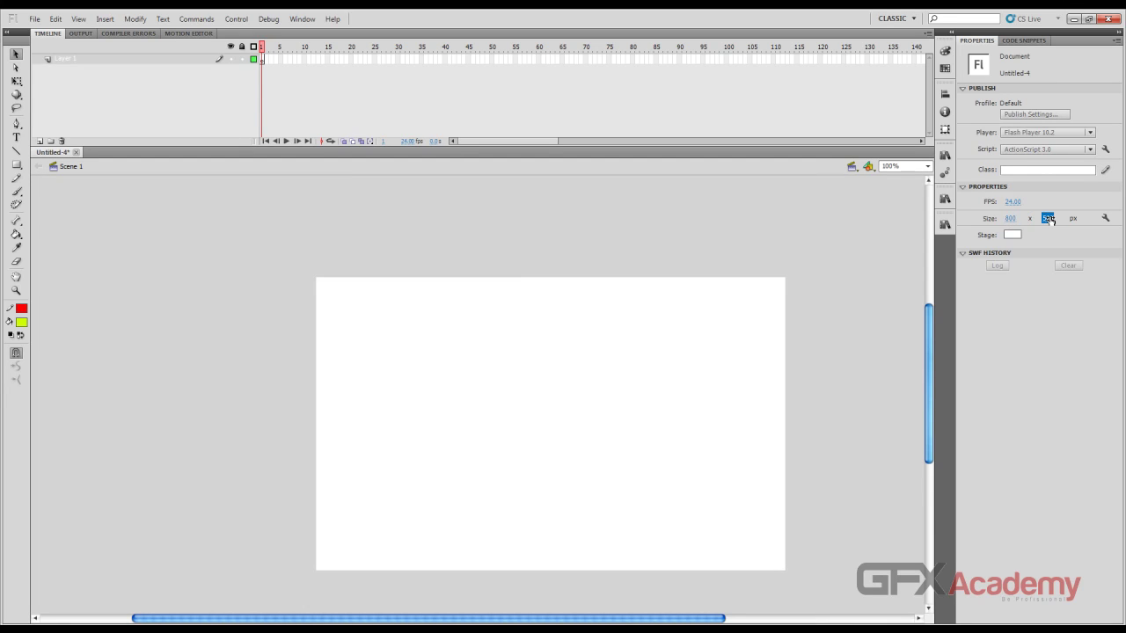
- Set the stage background colour to black (#000000)
{"action": "left_click", "coordinate": [1013, 235]}
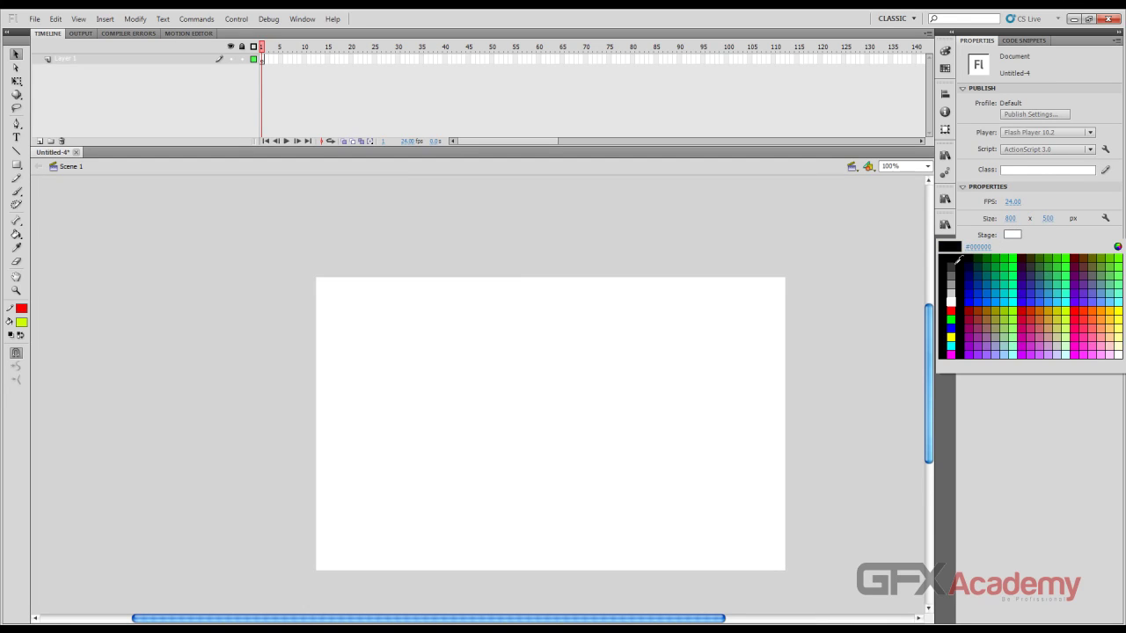
{"action": "left_click", "coordinate": [957, 254]}
{"action": "left_click_drag", "start_coordinate": [628, 383], "coordinate": [563, 349]}
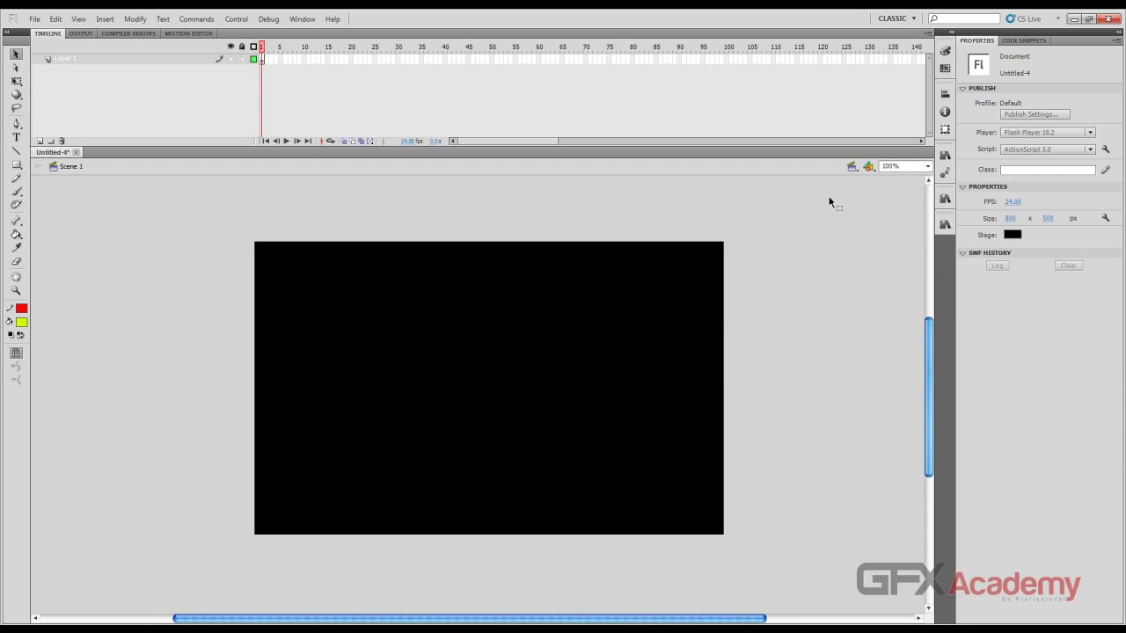
{"action": "left_click", "coordinate": [928, 166]}
{"action": "left_click", "coordinate": [887, 179]}
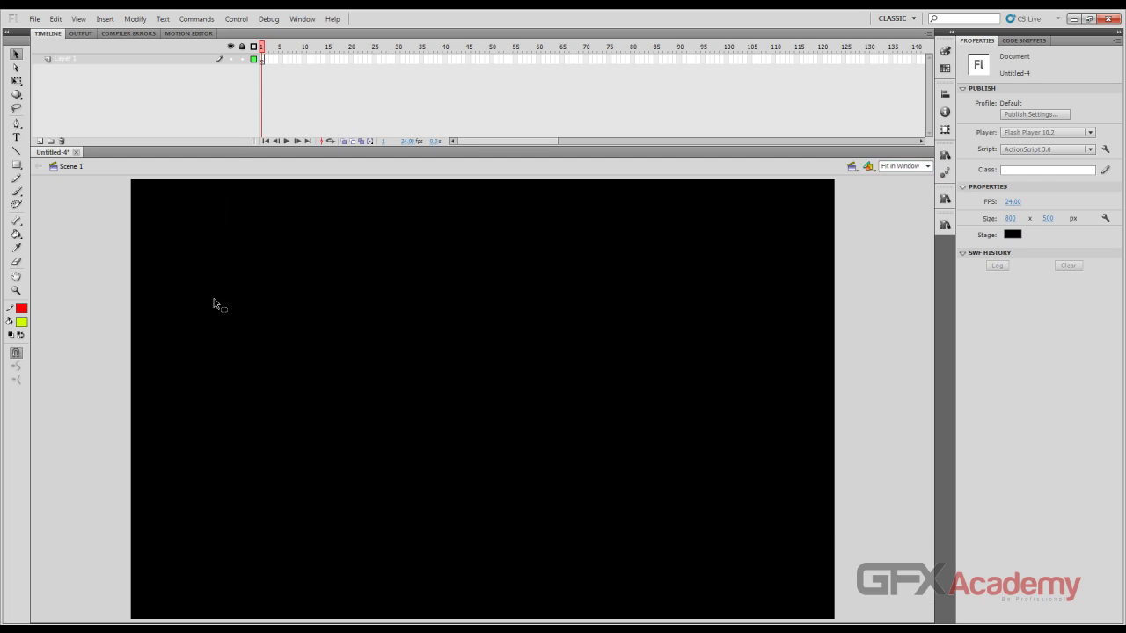
- Save the document on the Desktop as ShapeTween
{"action": "key", "text": "ctrl+s"}
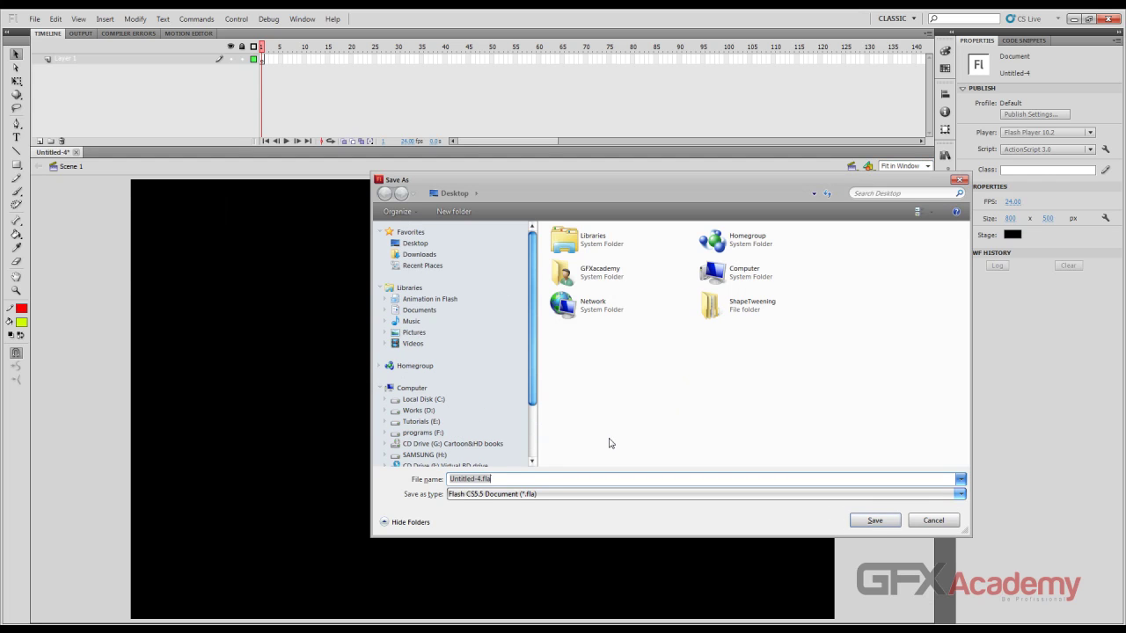
{"action": "type", "text": "Sha"}
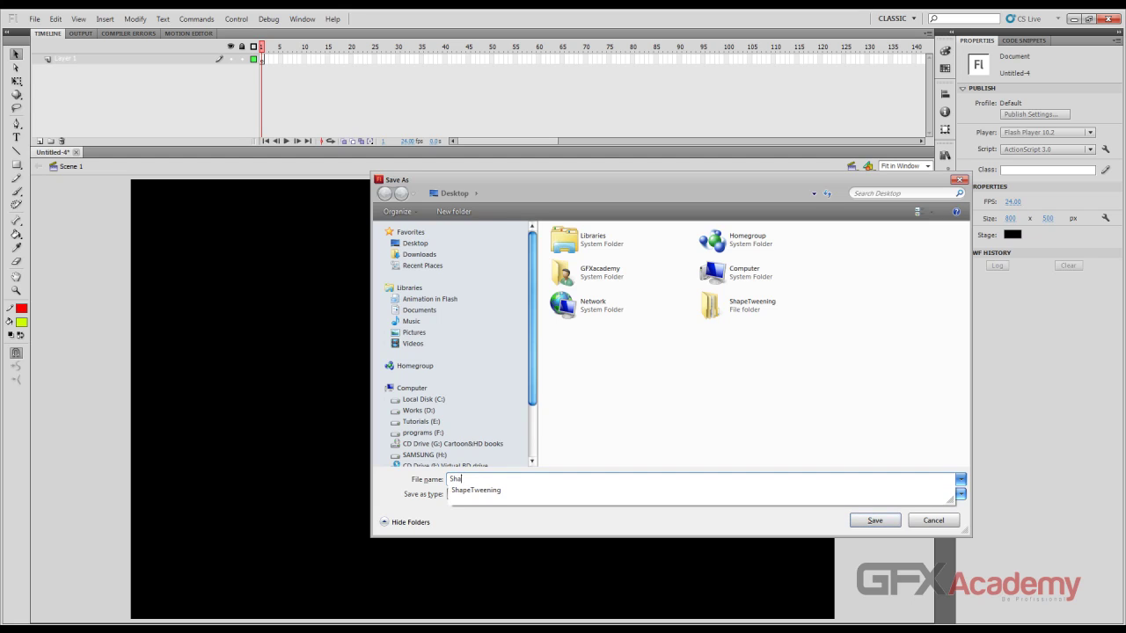
{"action": "type", "text": "peTween"}
{"action": "key", "text": "Return"}
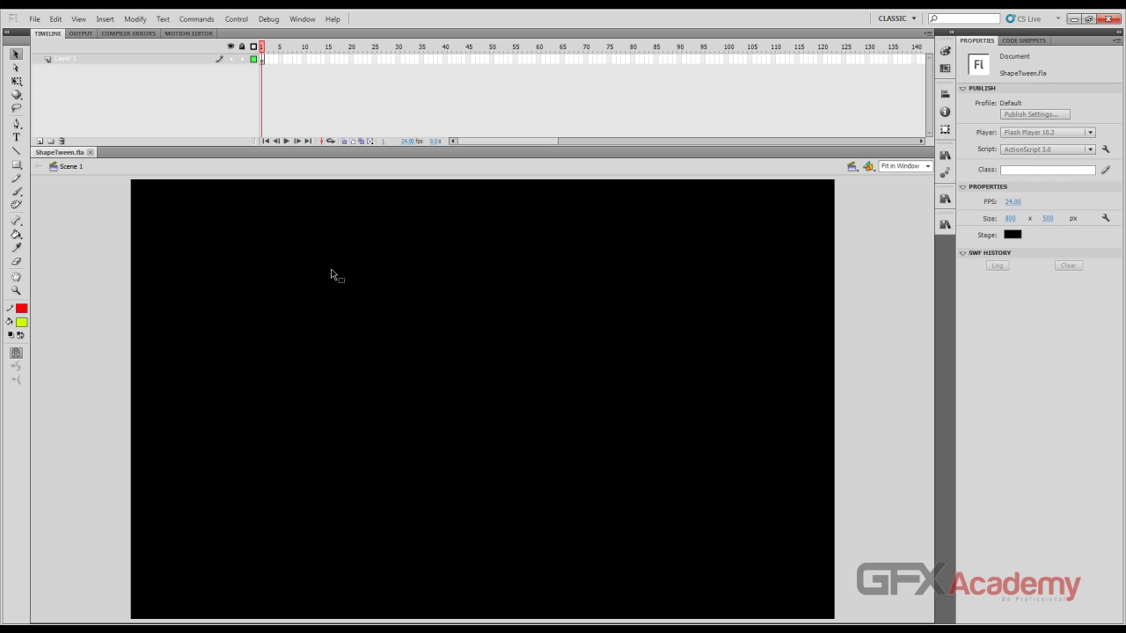
- Draw a yellow-green square without a stroke, about 192 px wide, near the middle of the stage on frame 1
{"action": "left_click", "coordinate": [24, 312]}
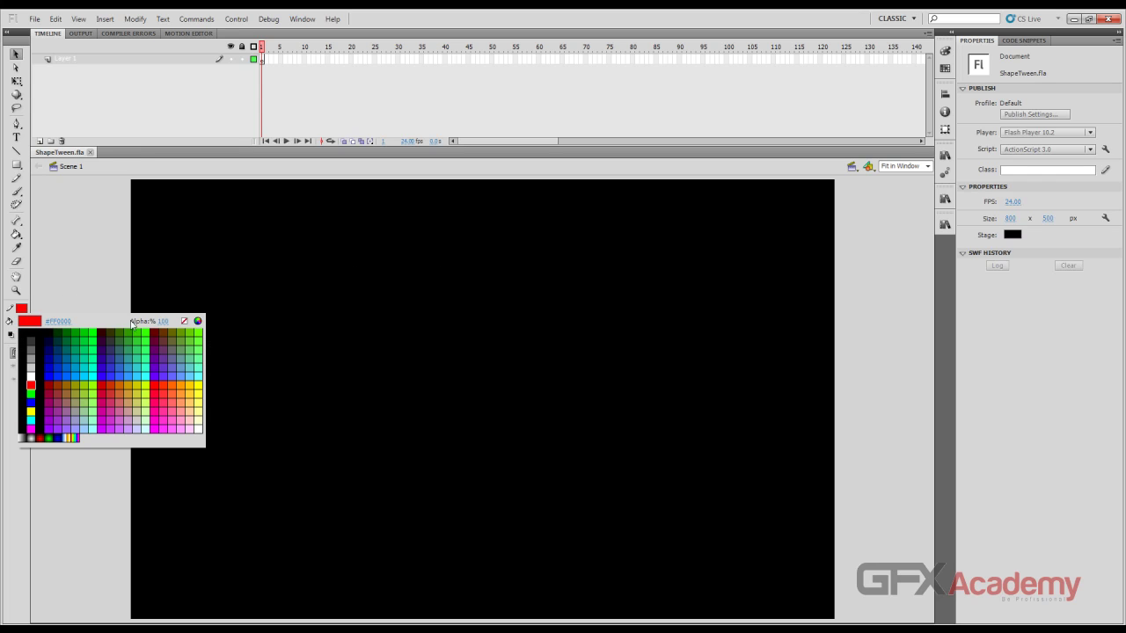
{"action": "left_click", "coordinate": [182, 323]}
{"action": "left_click", "coordinate": [22, 322]}
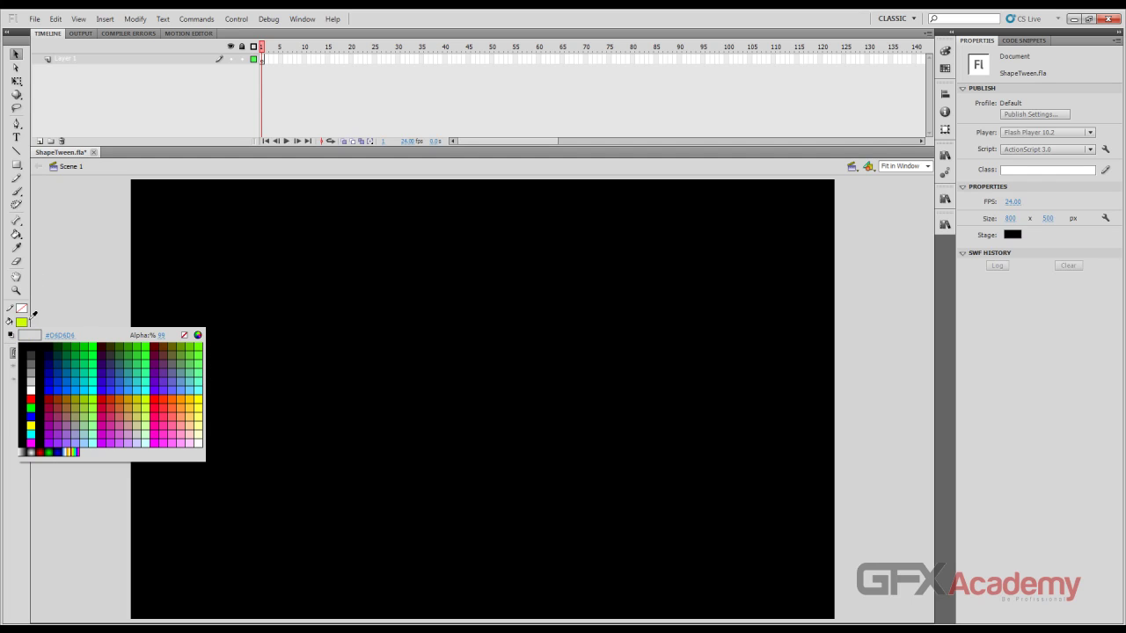
{"action": "left_click", "coordinate": [23, 323]}
{"action": "left_click", "coordinate": [17, 166]}
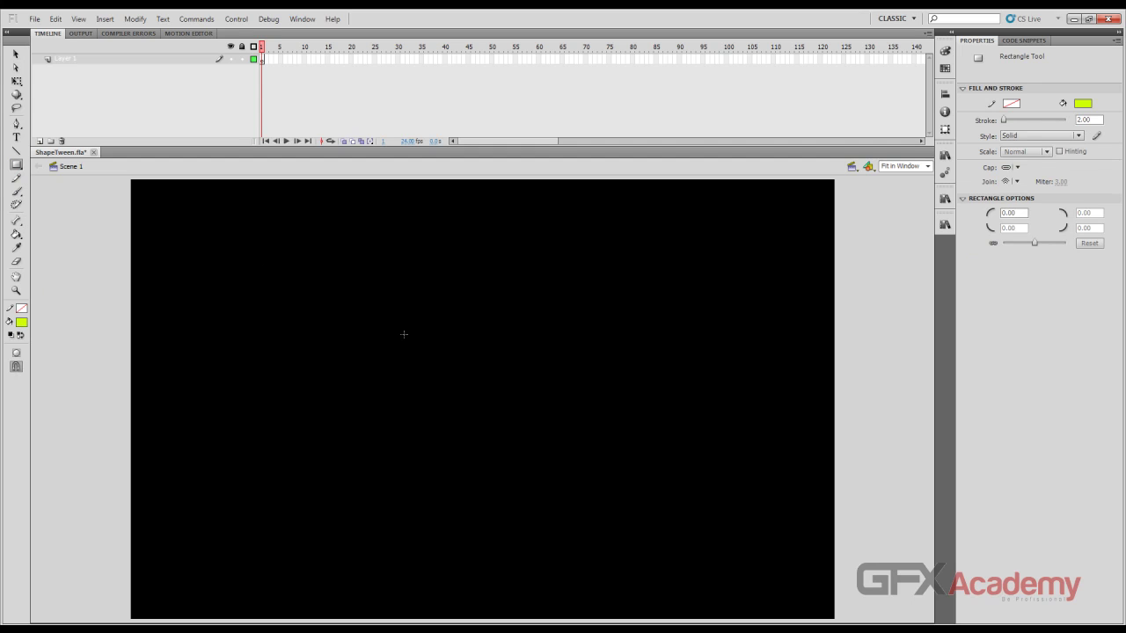
{"action": "left_click_drag", "start_coordinate": [404, 334], "coordinate": [573, 447]}
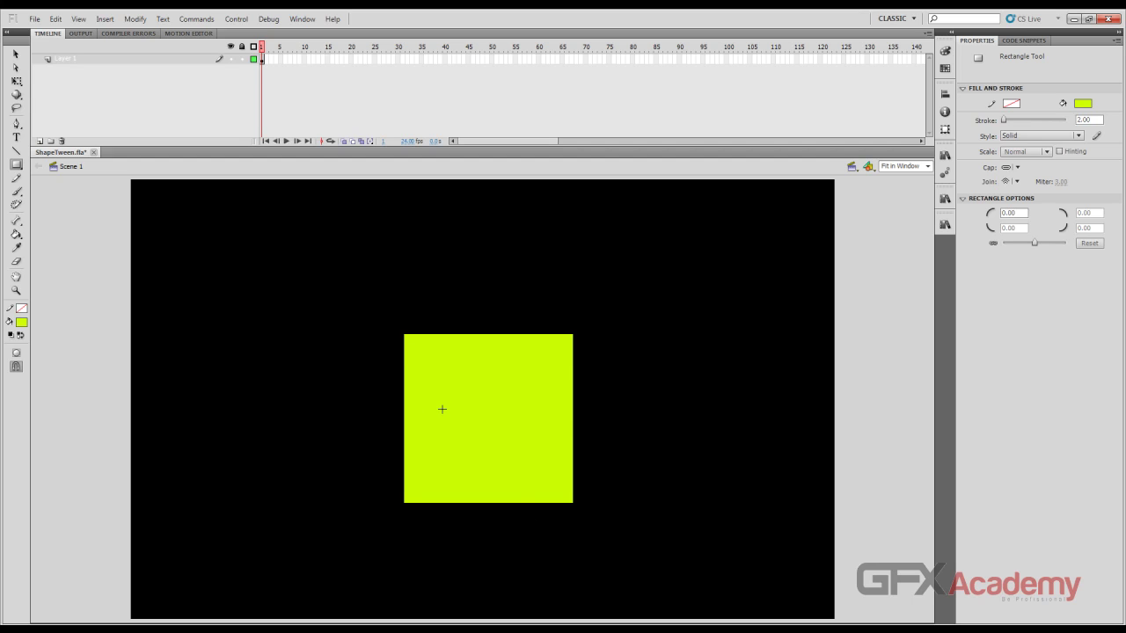
- Centre the square horizontally and vertically on the stage
{"action": "key", "text": "v"}
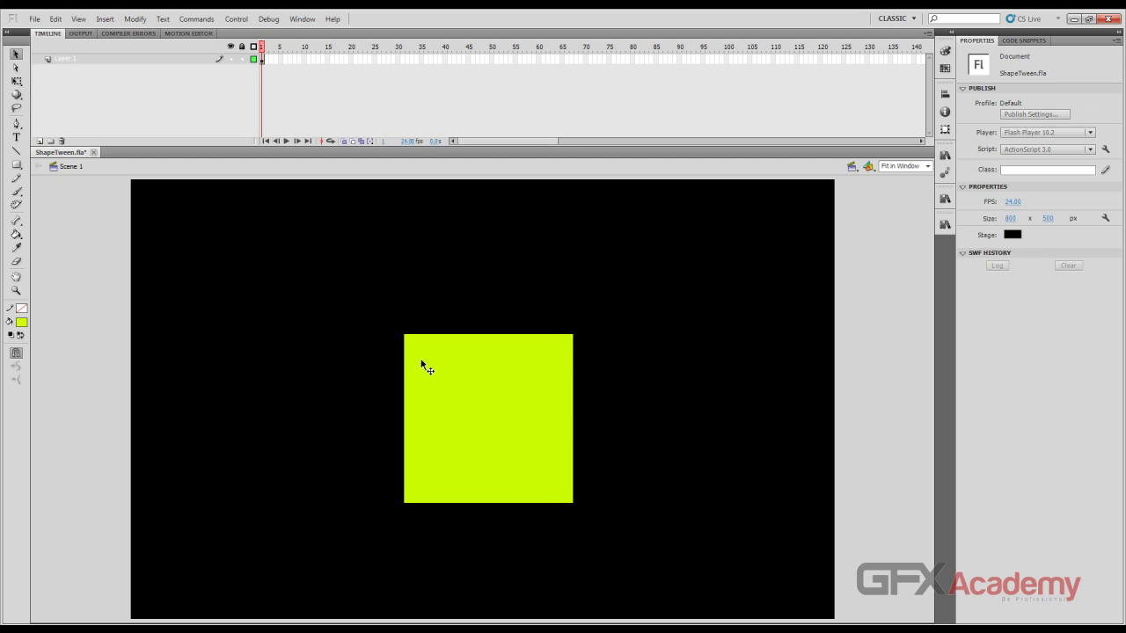
{"action": "left_click", "coordinate": [483, 402]}
{"action": "left_click", "coordinate": [945, 93]}
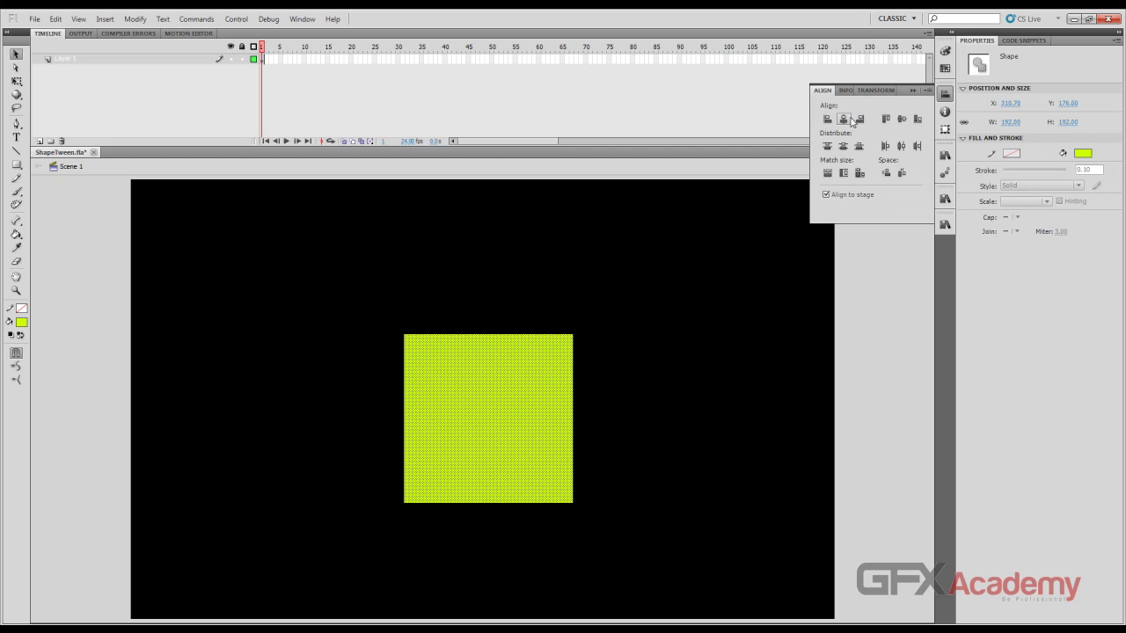
{"action": "left_click", "coordinate": [843, 118]}
{"action": "left_click", "coordinate": [902, 119]}
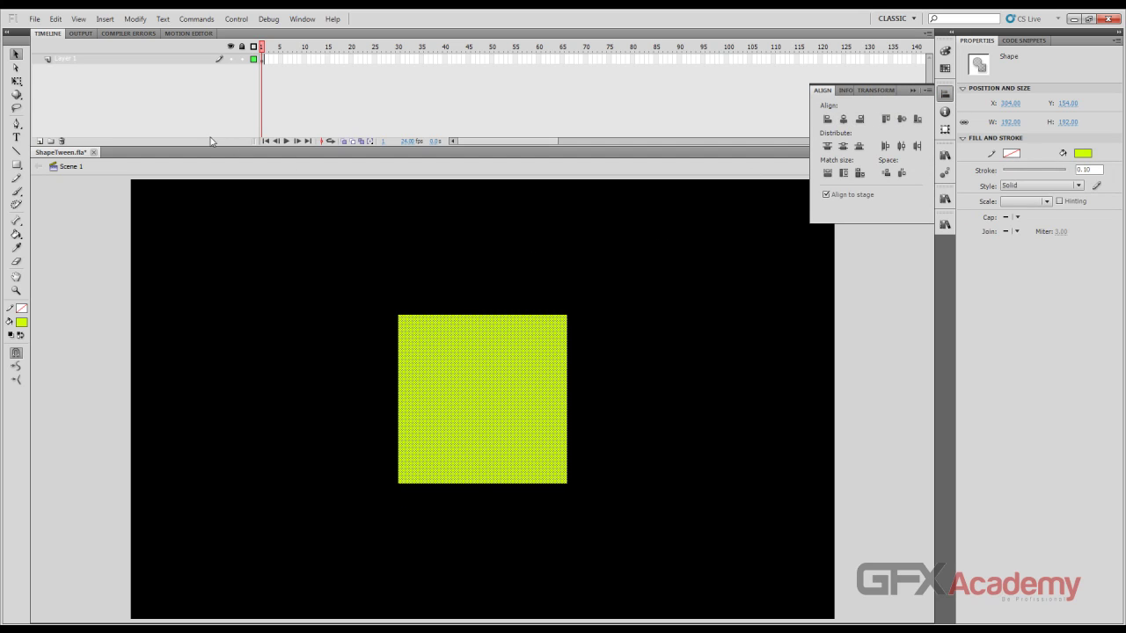
- Insert a blank keyframe at frame 30 of the layer
{"action": "left_click", "coordinate": [400, 63]}
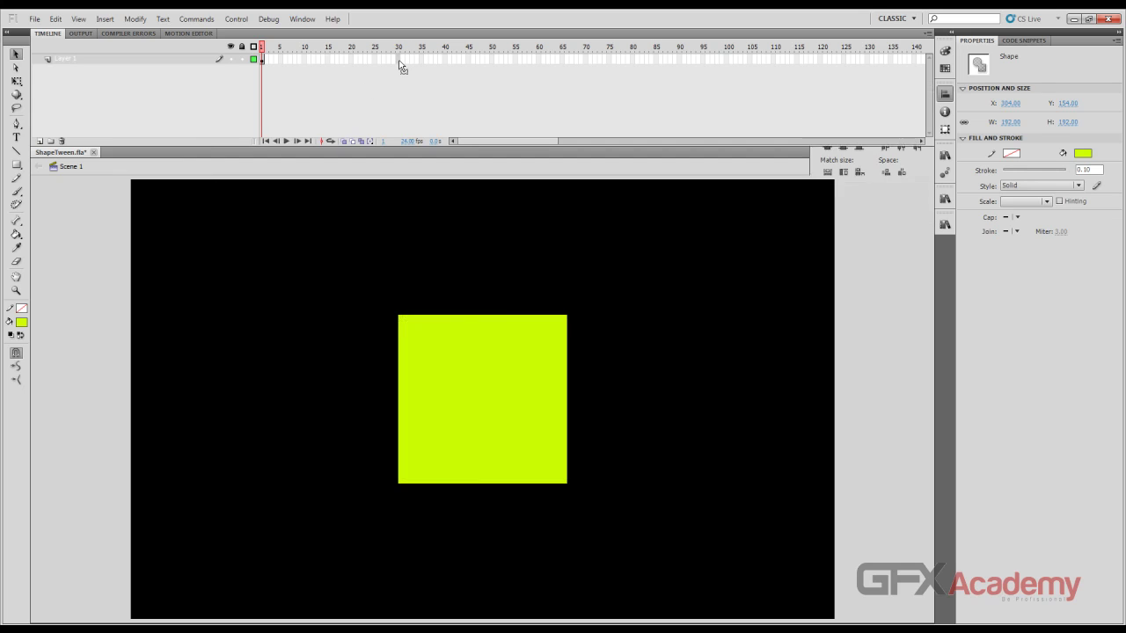
{"action": "right_click", "coordinate": [398, 62]}
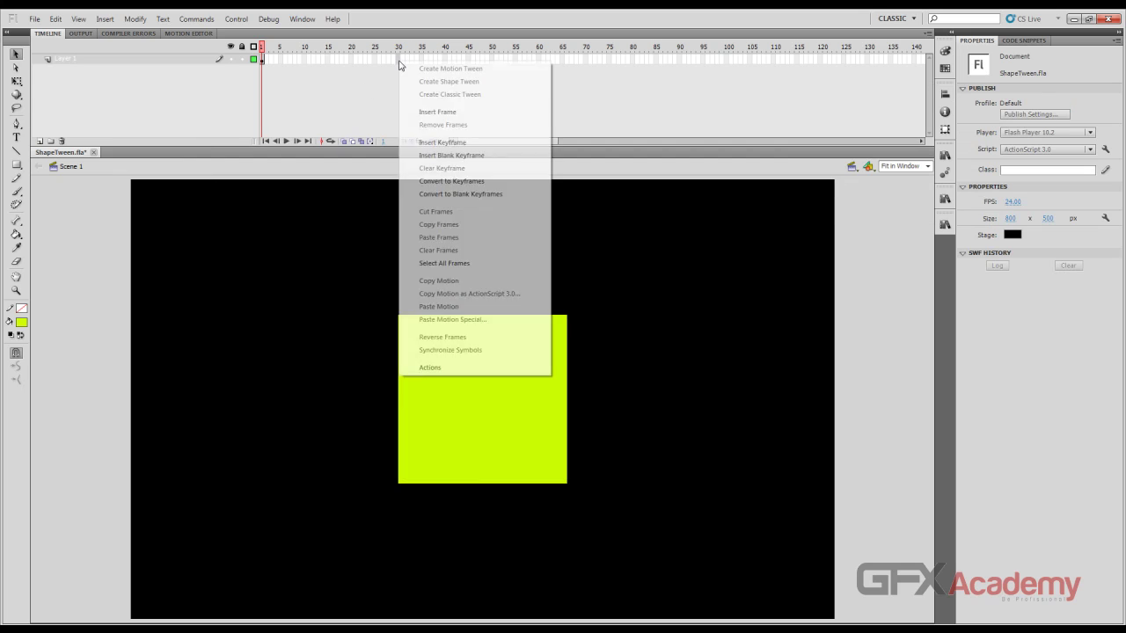
{"action": "left_click", "coordinate": [466, 156]}
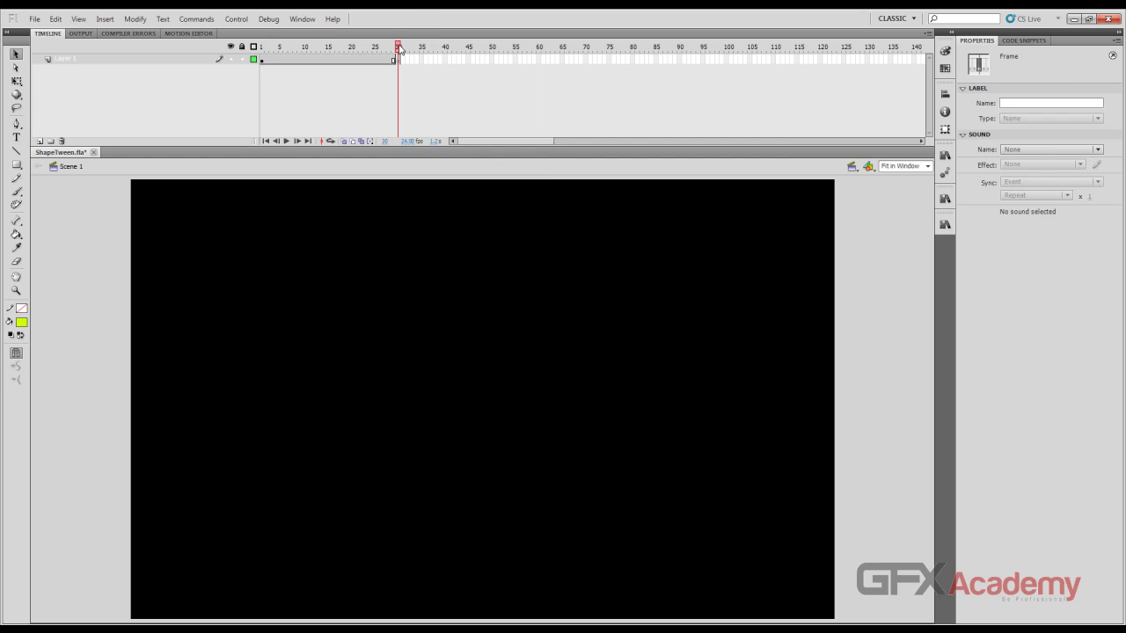
{"action": "mouse_move", "coordinate": [389, 49]}
{"action": "left_mouse_down"}
{"action": "mouse_move", "coordinate": [351, 50]}
{"action": "mouse_move", "coordinate": [397, 49]}
{"action": "left_mouse_up"}
- Draw a circle about 199 px in diameter near the middle of the stage on frame 30 with the Oval tool
{"action": "left_click", "coordinate": [16, 166]}
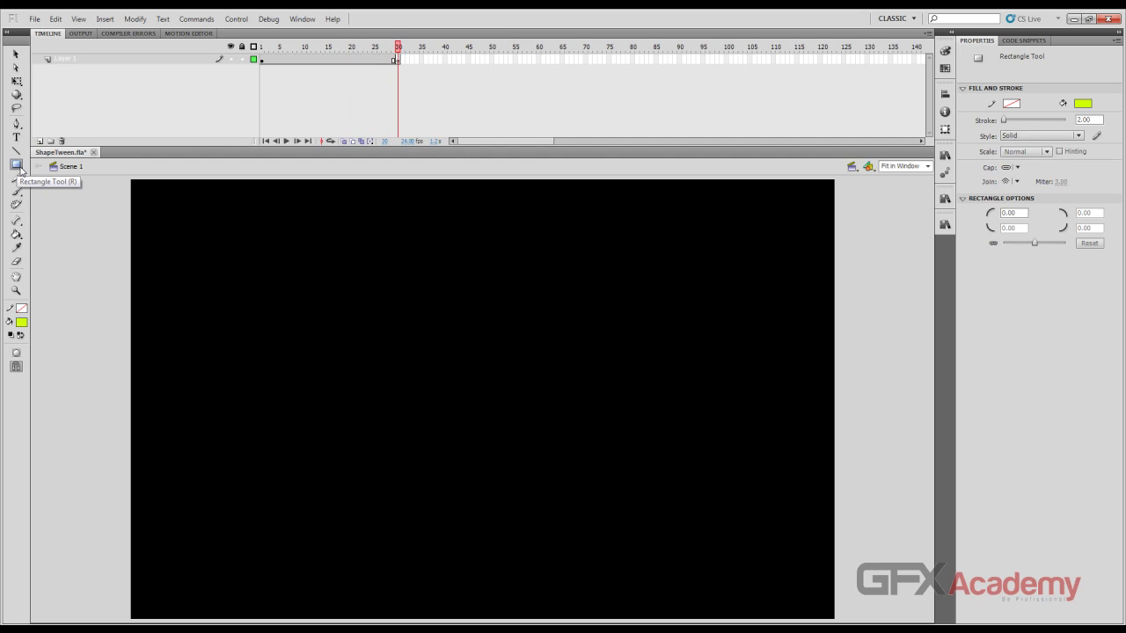
{"action": "left_click_drag", "start_coordinate": [19, 169], "coordinate": [48, 180]}
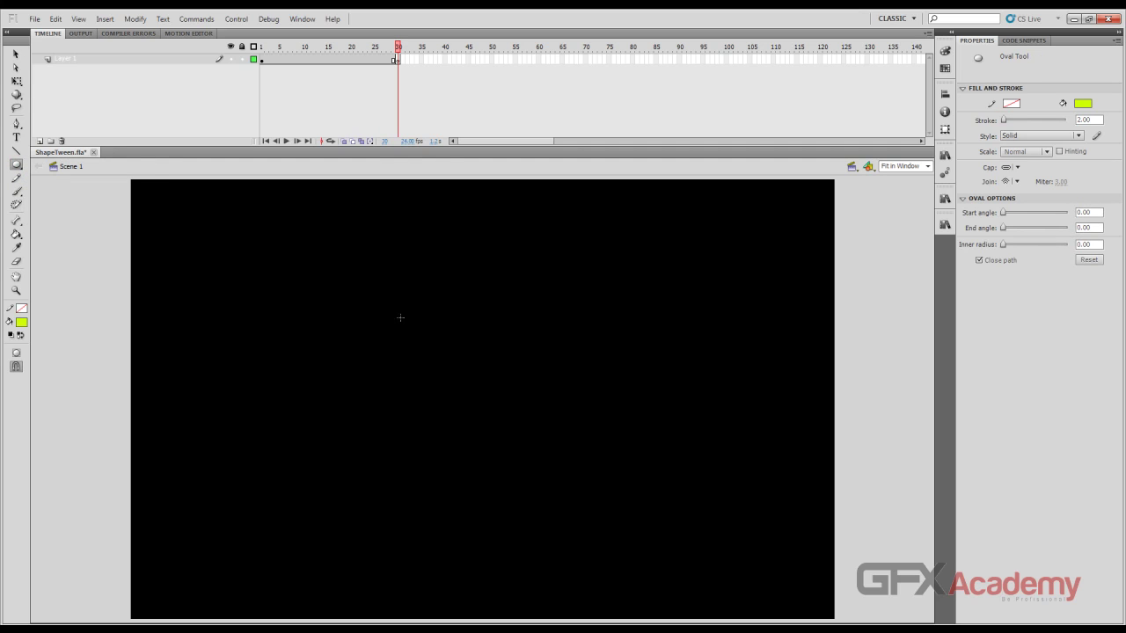
{"action": "left_click_drag", "start_coordinate": [403, 320], "coordinate": [578, 432]}
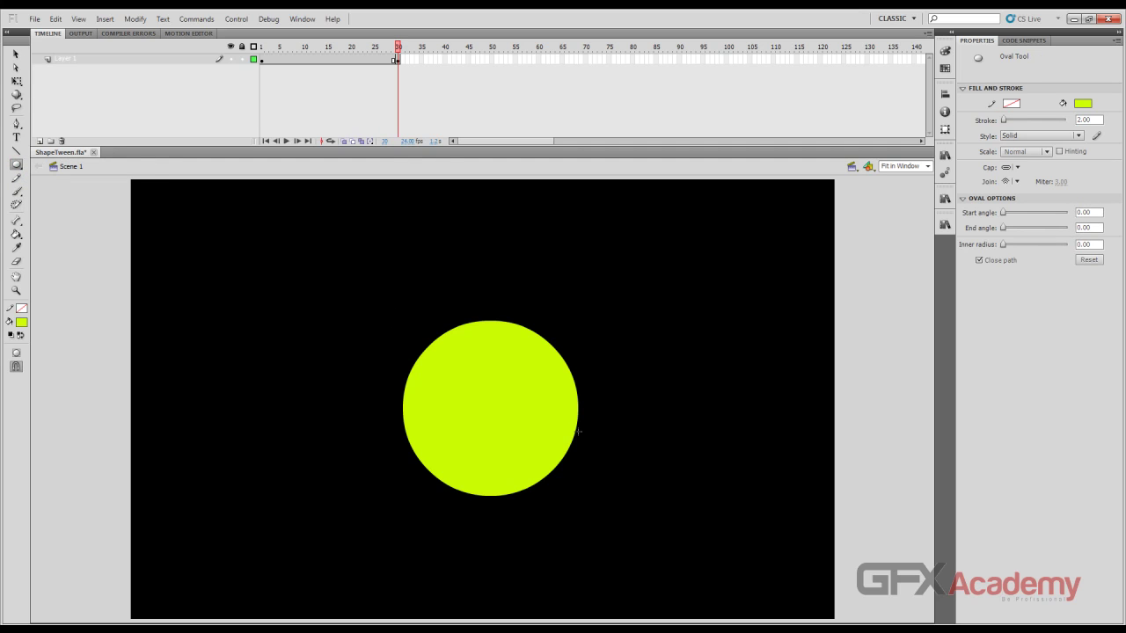
- Change the circle's fill colour to bright red
{"action": "left_click", "coordinate": [22, 322]}
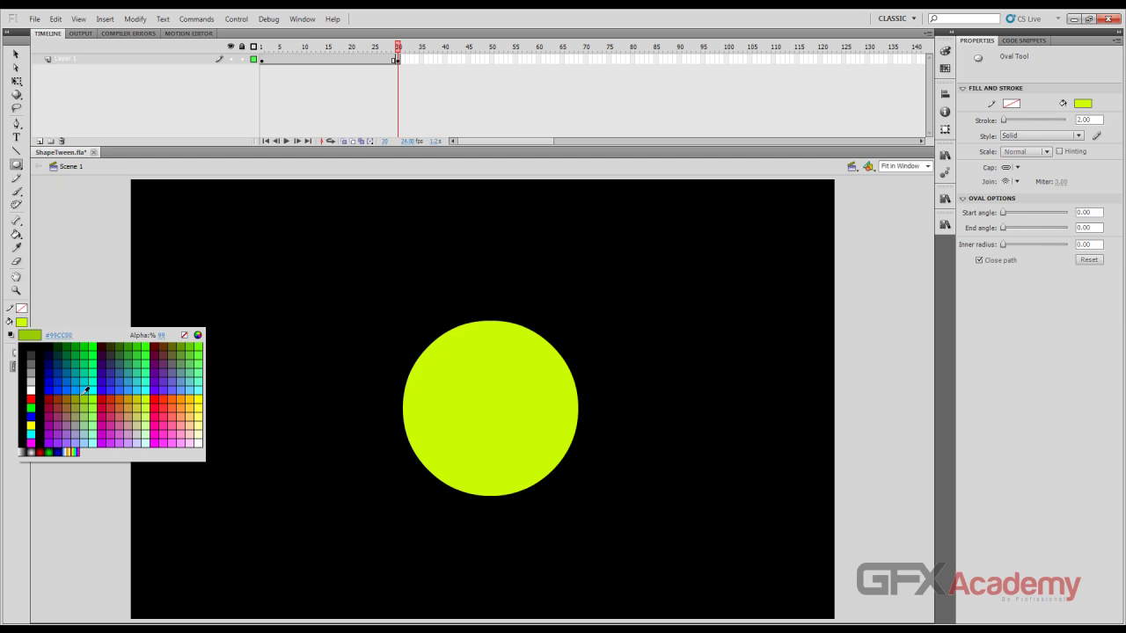
{"action": "left_click", "coordinate": [51, 395]}
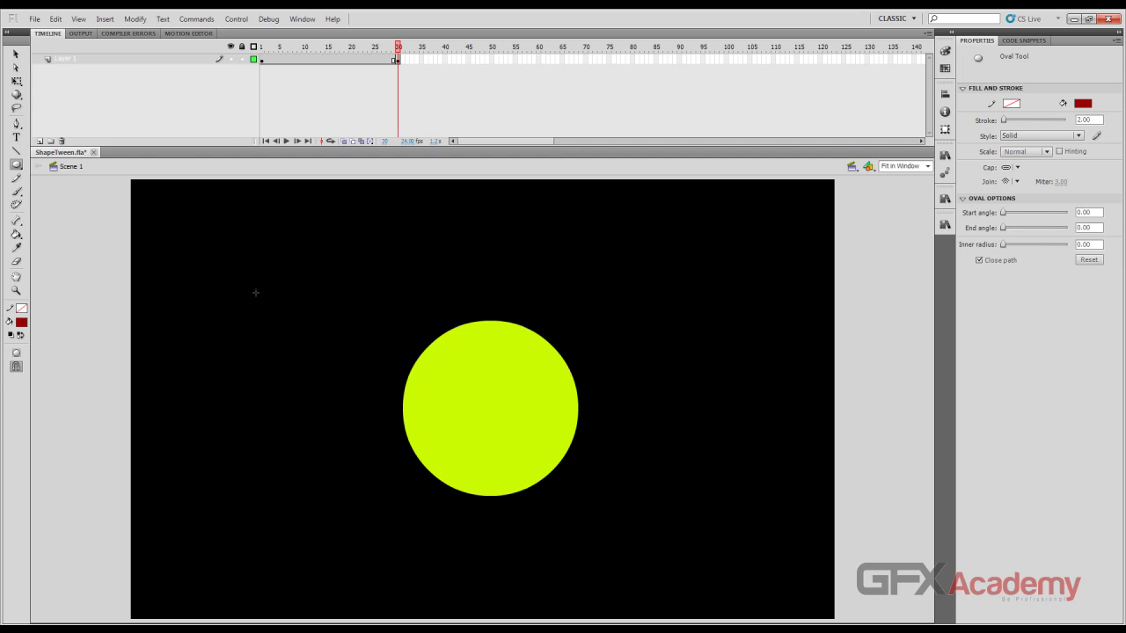
{"action": "key", "text": "v"}
{"action": "left_click", "coordinate": [448, 370]}
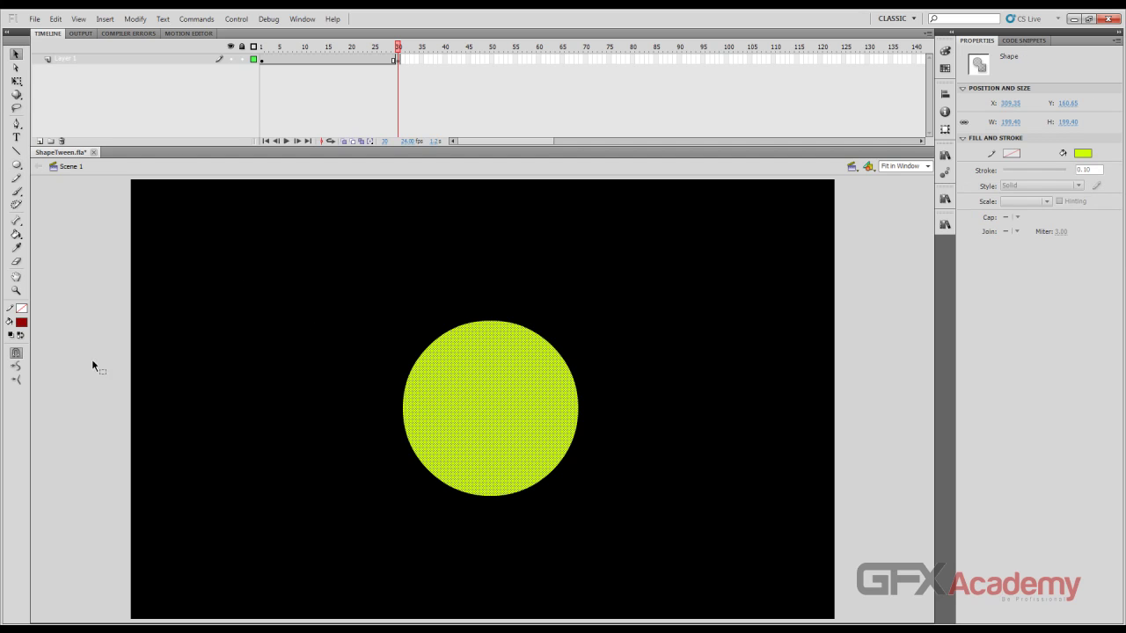
{"action": "left_click", "coordinate": [22, 323]}
{"action": "left_click", "coordinate": [33, 396]}
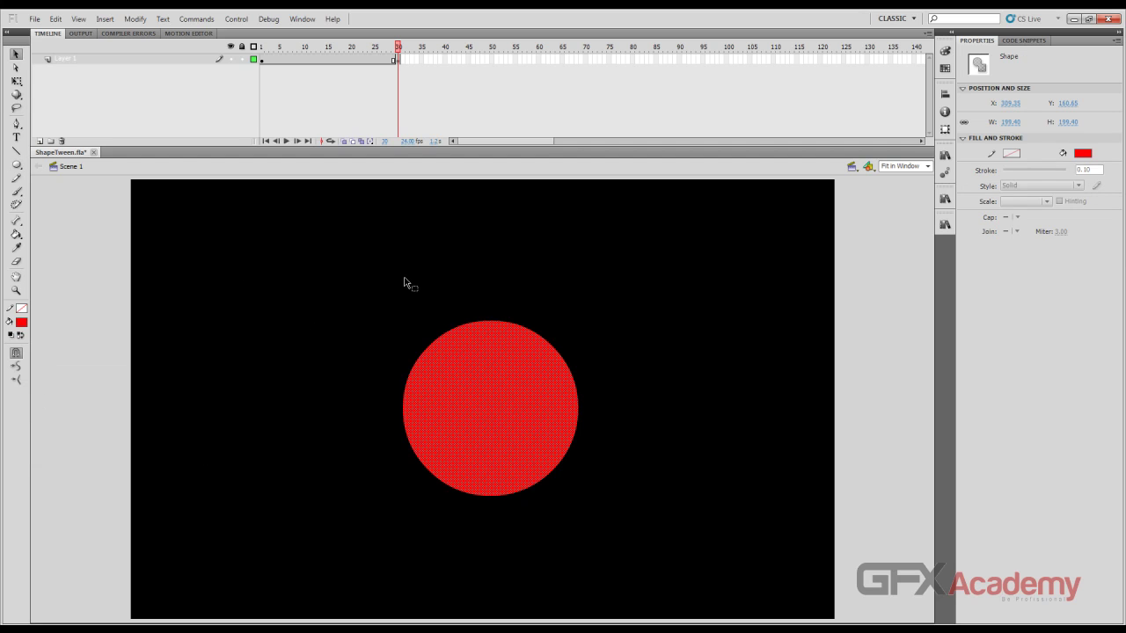
- Centre the red circle horizontally and vertically on the stage
{"action": "left_click", "coordinate": [404, 282]}
{"action": "left_click", "coordinate": [495, 344]}
{"action": "left_click", "coordinate": [945, 93]}
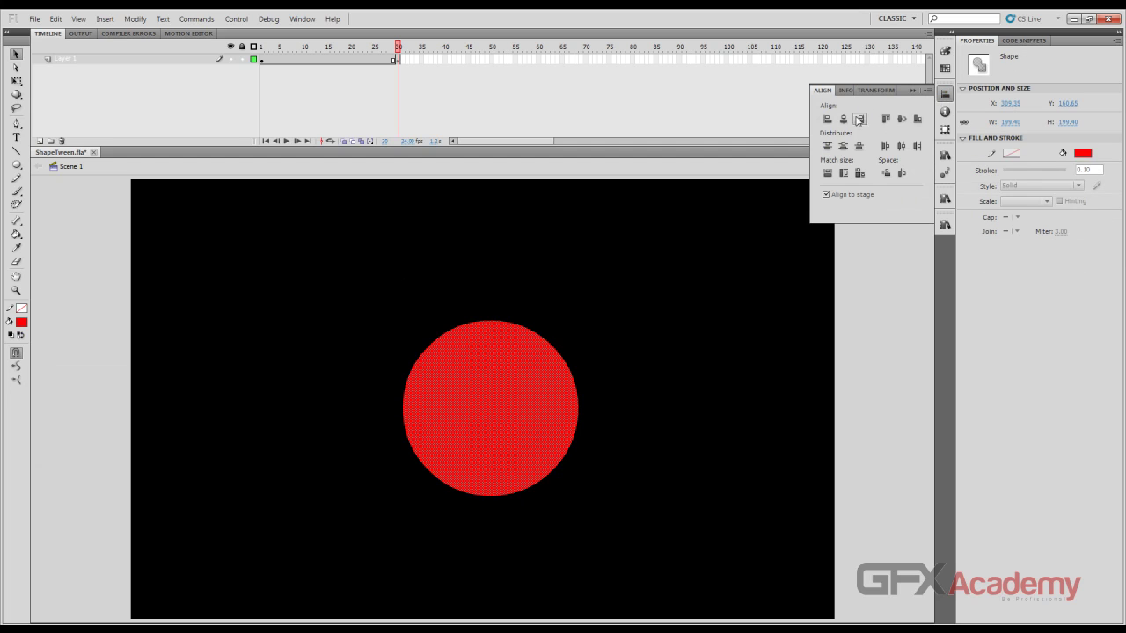
{"action": "left_click", "coordinate": [843, 119]}
{"action": "left_click", "coordinate": [901, 118]}
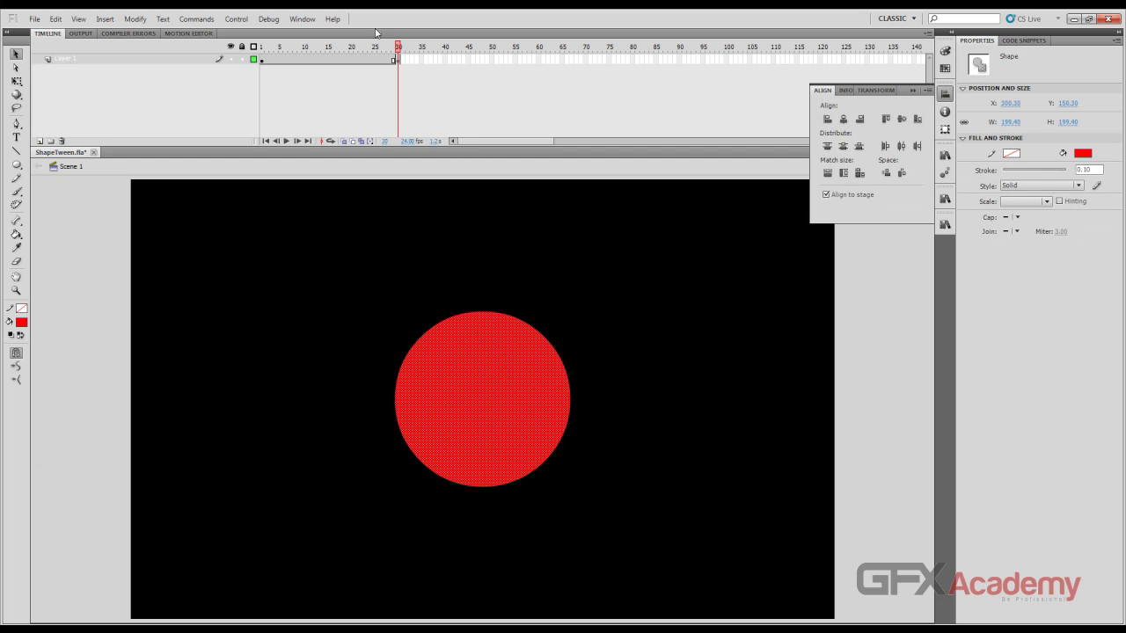
- Examine the keyframes at frames 1 and 30 and the object type of the square and the circle
{"action": "left_click", "coordinate": [322, 62]}
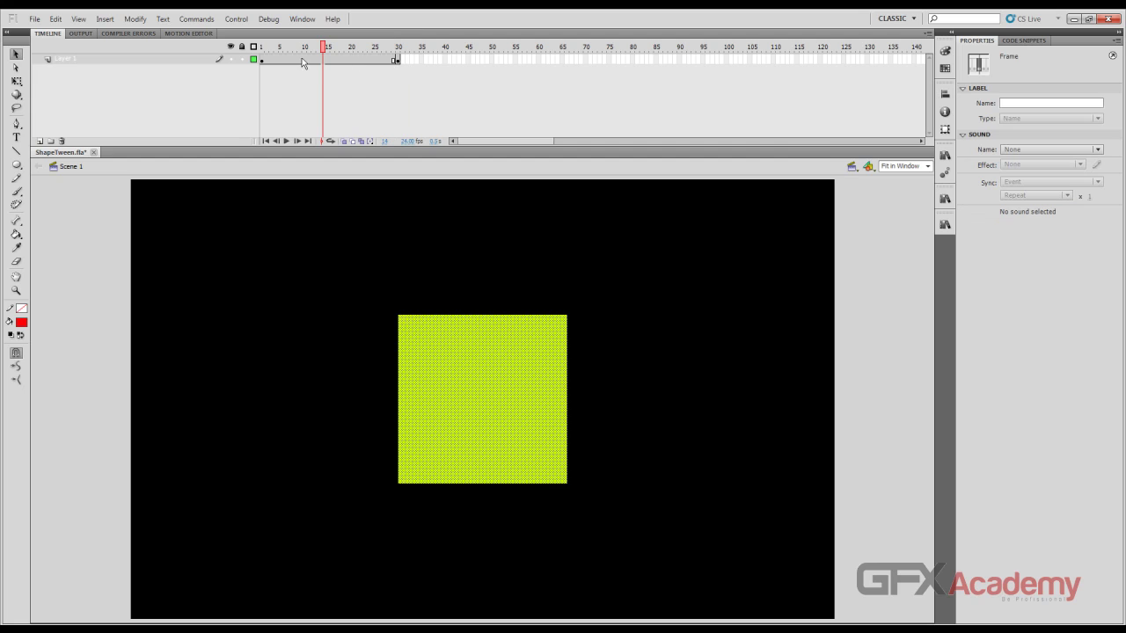
{"action": "left_click_drag", "start_coordinate": [321, 50], "coordinate": [261, 53]}
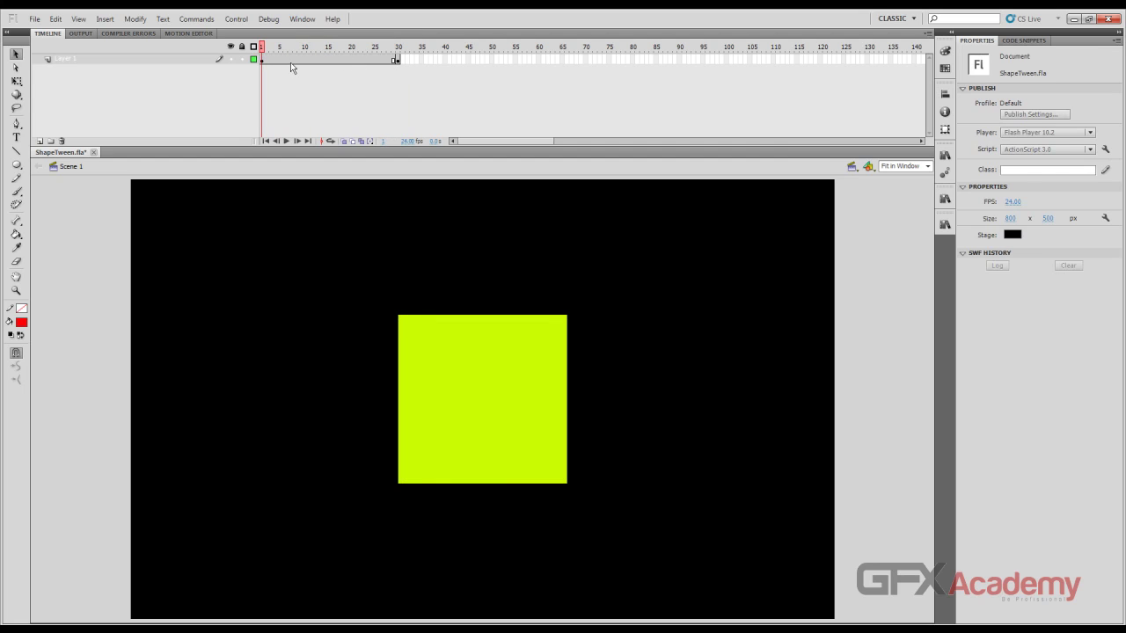
{"action": "left_click", "coordinate": [451, 319]}
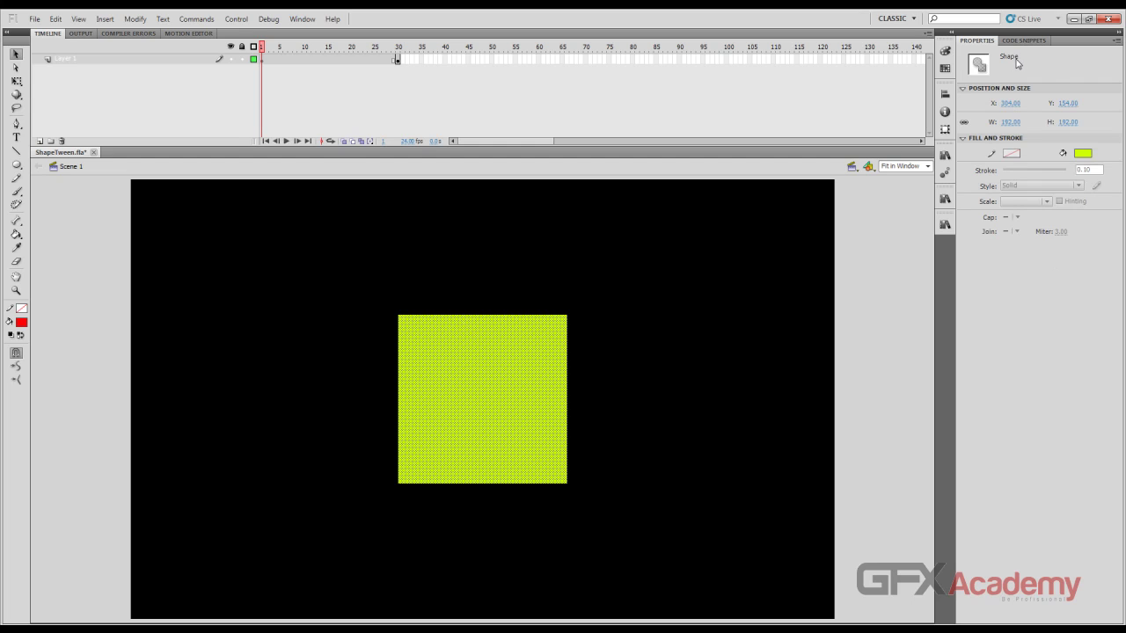
{"action": "left_click", "coordinate": [398, 49]}
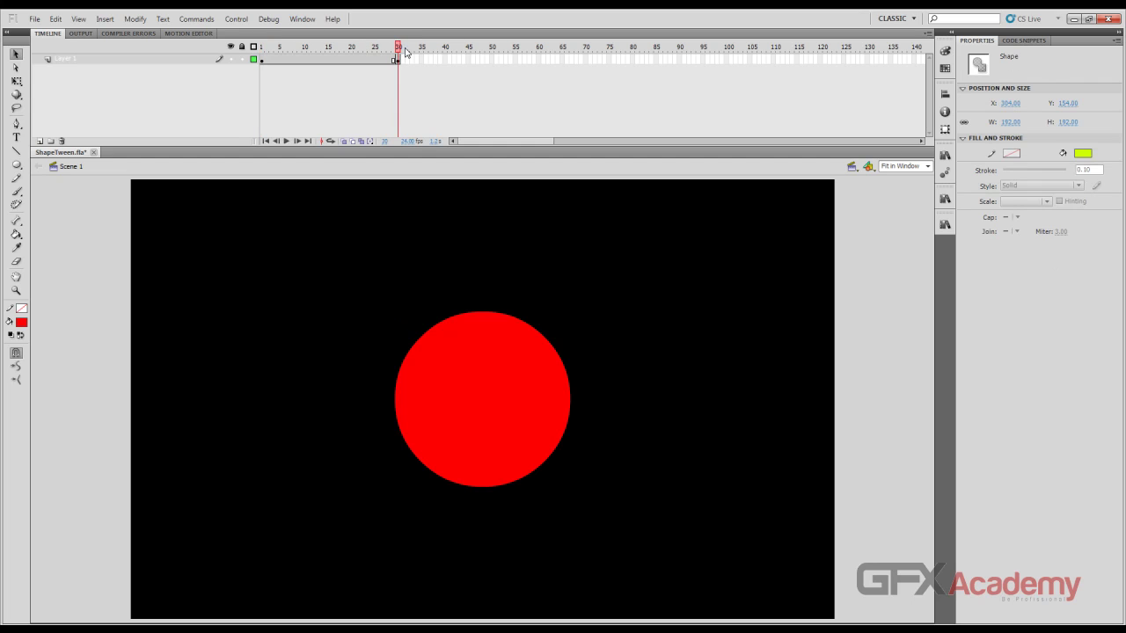
{"action": "left_click", "coordinate": [480, 378]}
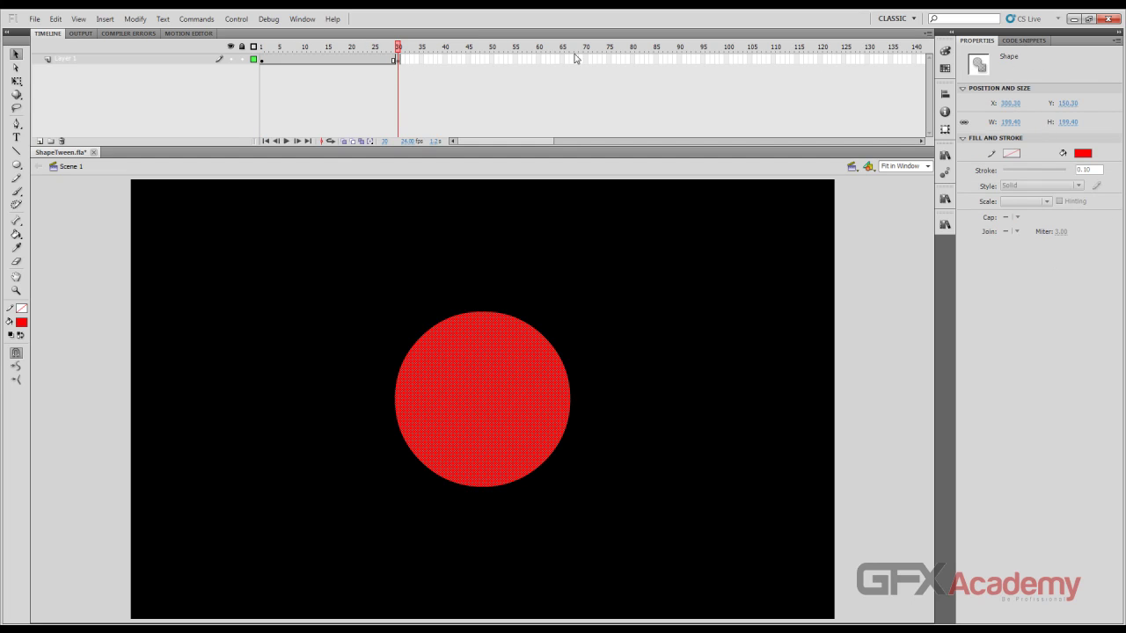
{"action": "left_click_drag", "start_coordinate": [391, 46], "coordinate": [258, 67]}
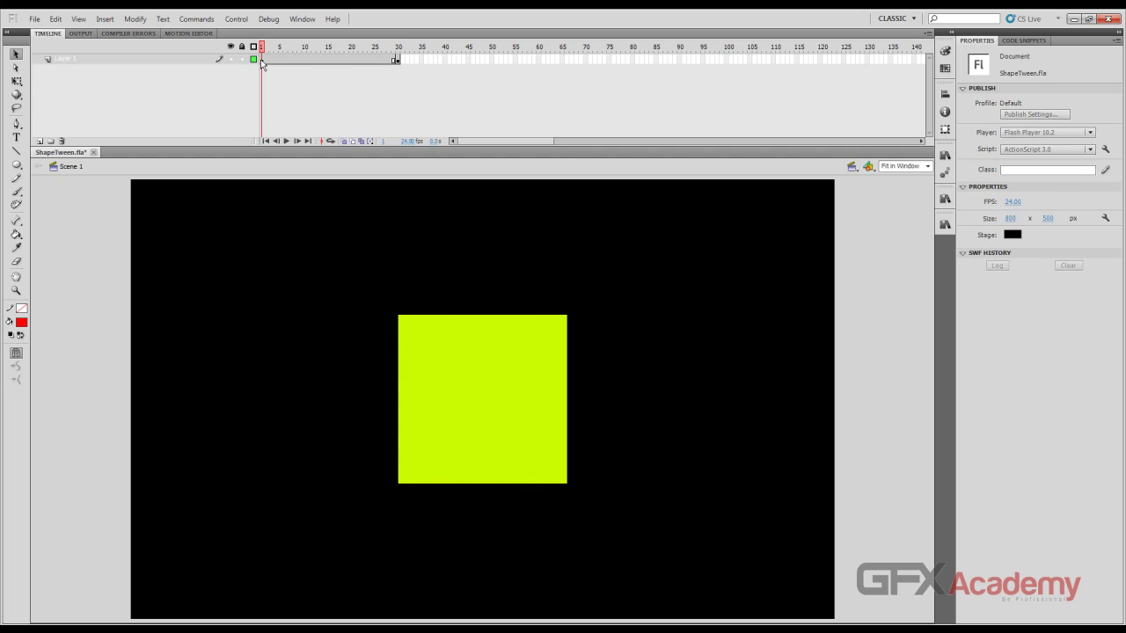
{"action": "left_click", "coordinate": [262, 63]}
{"action": "left_click", "coordinate": [398, 59]}
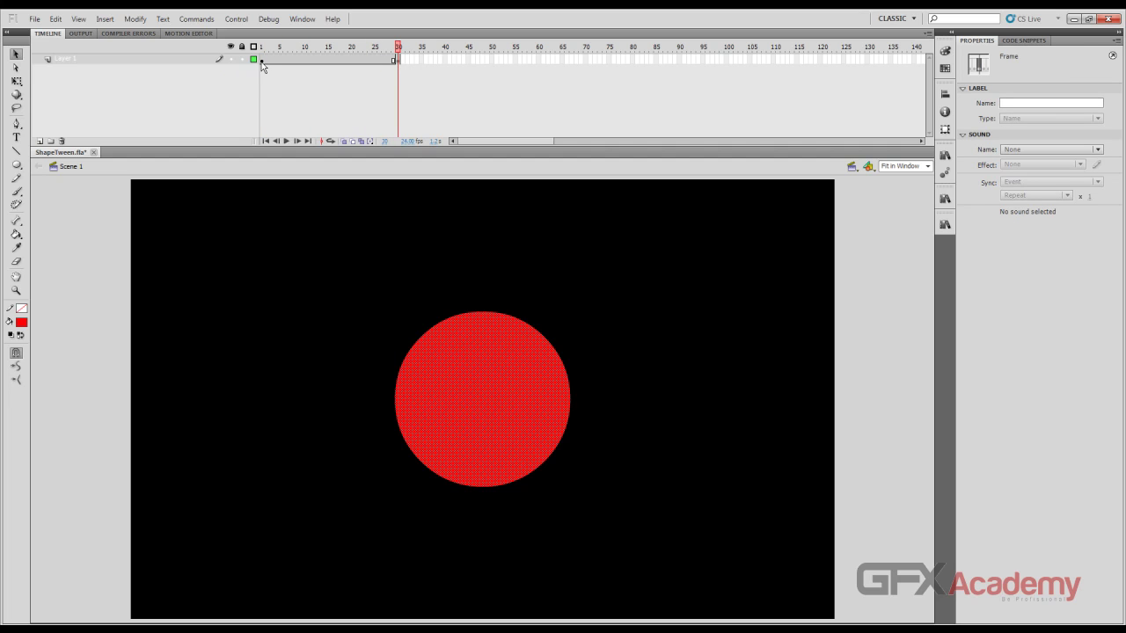
- Save the document and create a shape tween from the square on frame 1 to the circle on frame 30
{"action": "left_click", "coordinate": [261, 62]}
{"action": "left_click", "coordinate": [398, 59]}
{"action": "key", "text": "ctrl+s"}
{"action": "left_click_drag", "start_coordinate": [399, 49], "coordinate": [373, 48]}
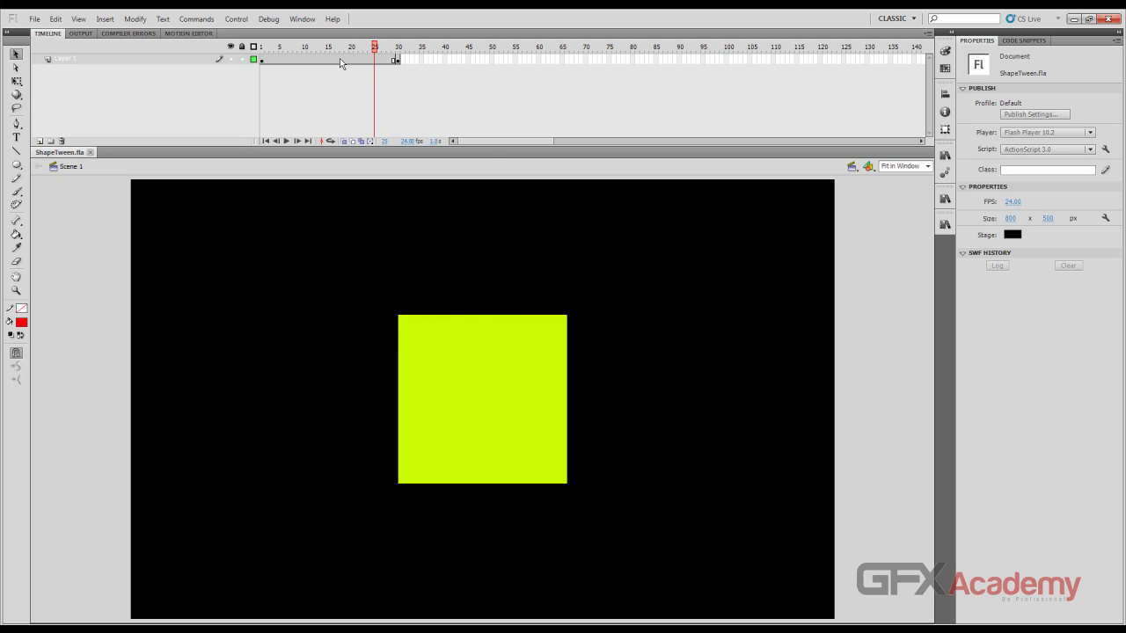
{"action": "right_click", "coordinate": [339, 58]}
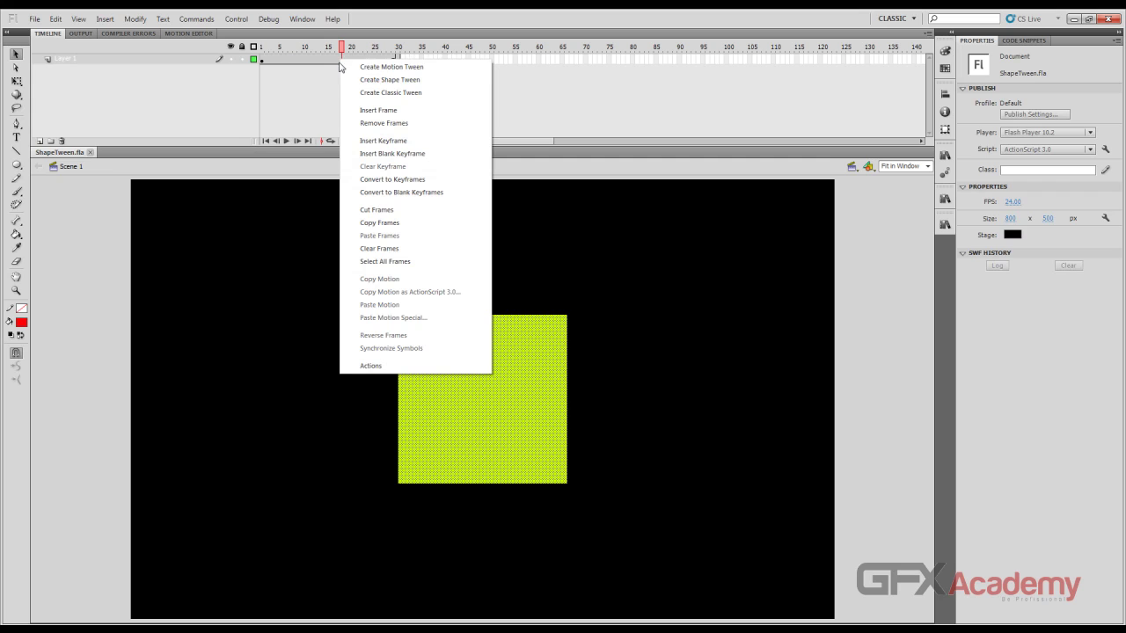
{"action": "left_click", "coordinate": [383, 84]}
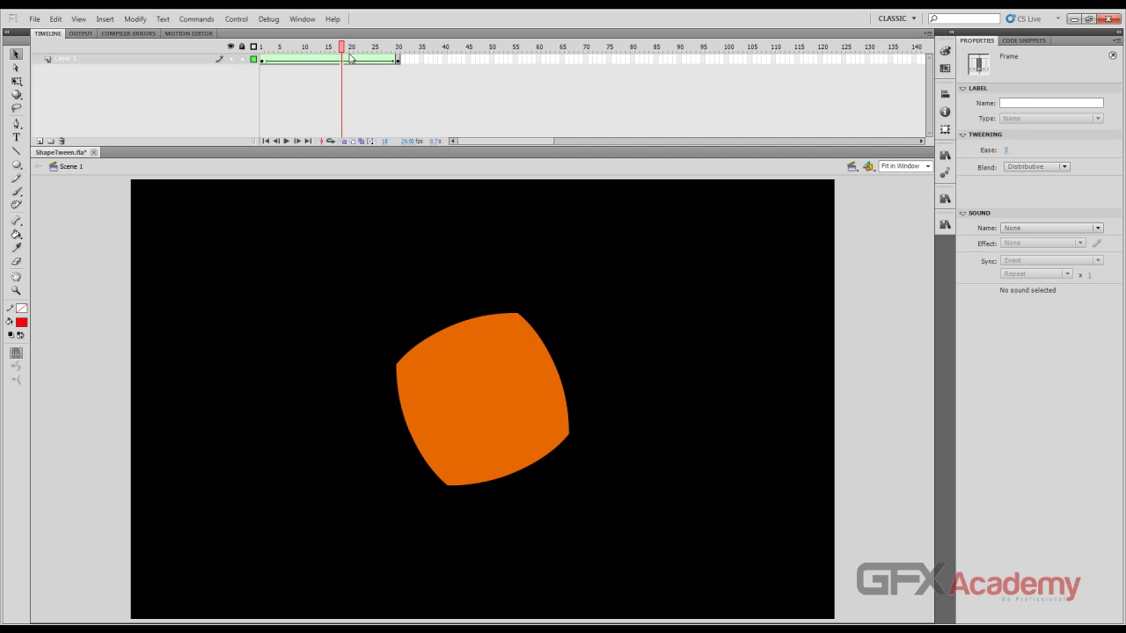
- Preview the shape tween by scrubbing the timeline and looping the playback over frames 1 to 30
{"action": "left_click_drag", "start_coordinate": [342, 47], "coordinate": [291, 49]}
{"action": "left_click", "coordinate": [387, 266]}
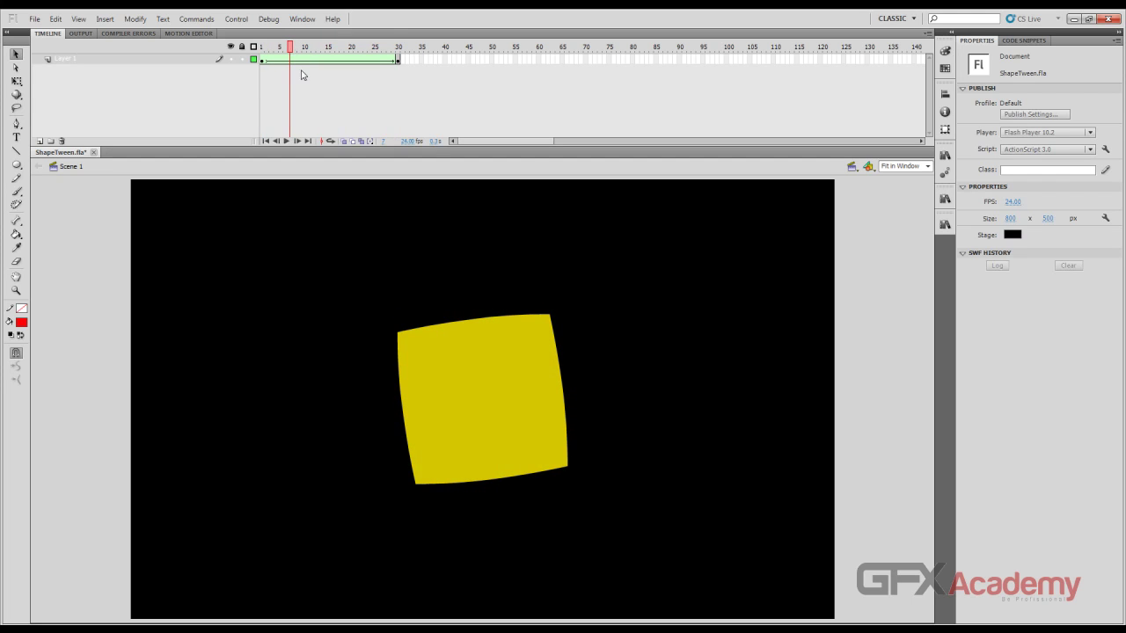
{"action": "left_click", "coordinate": [331, 141]}
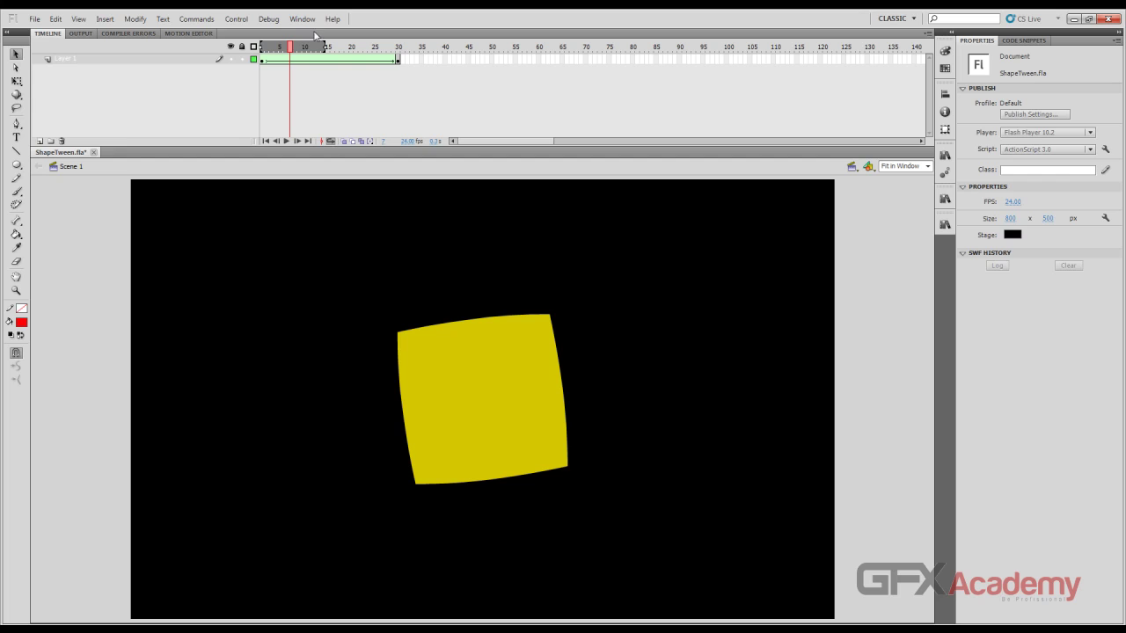
{"action": "left_click_drag", "start_coordinate": [325, 49], "coordinate": [399, 48]}
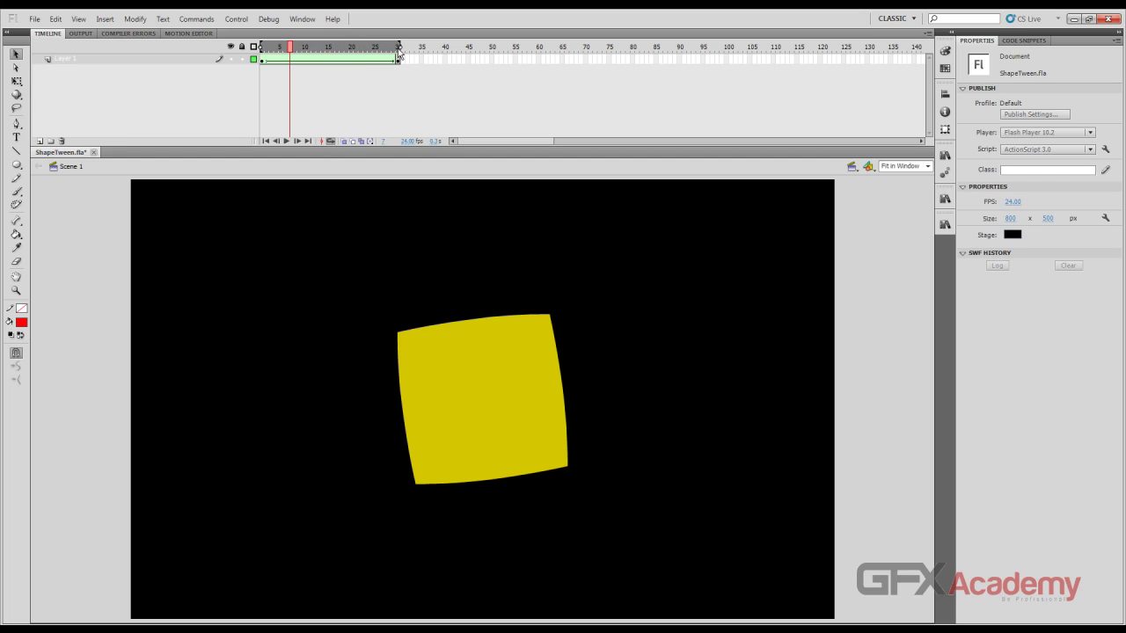
{"action": "left_click", "coordinate": [286, 141]}
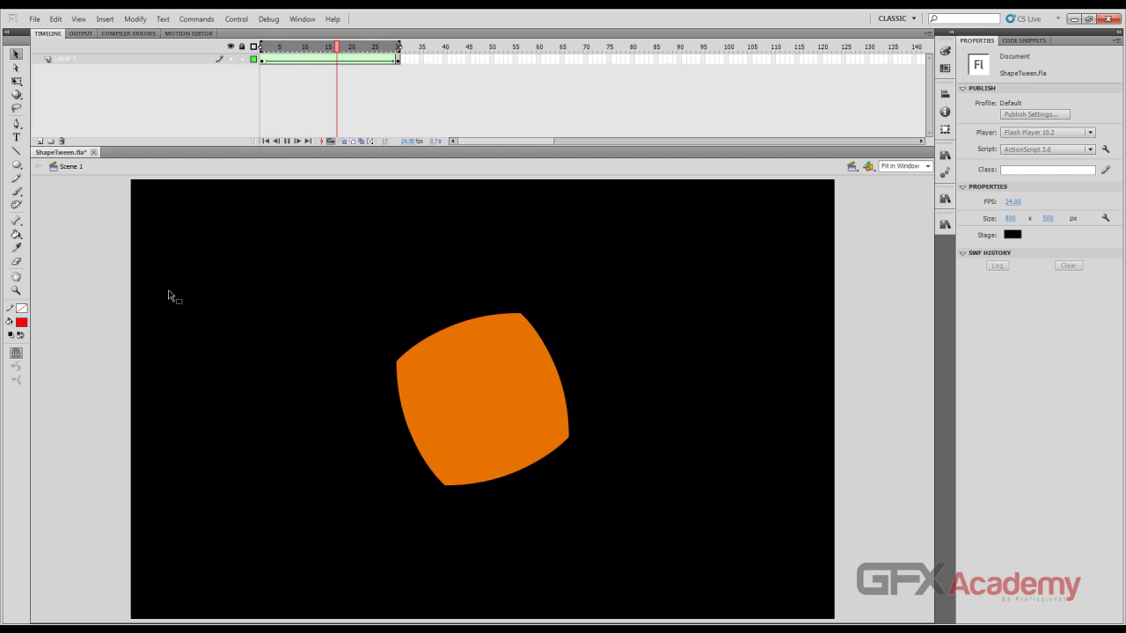
{"action": "left_click", "coordinate": [287, 141]}
{"action": "left_click", "coordinate": [330, 142]}
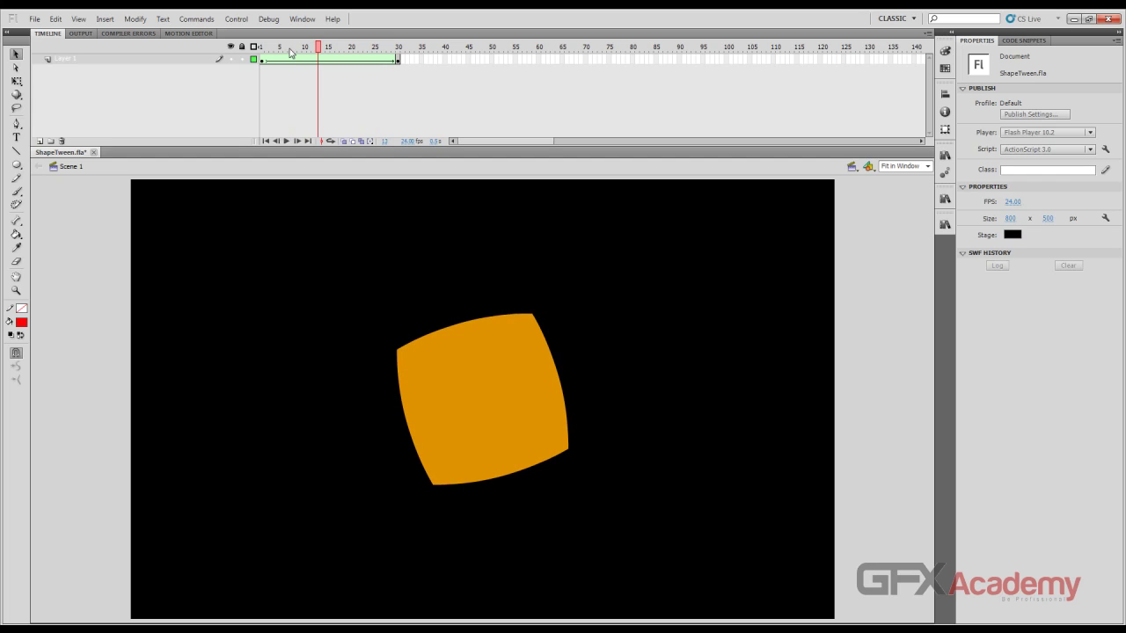
- Copy the square's keyframe from frame 1 to frame 40 and move the circle's keyframe to frame 20
{"action": "left_click", "coordinate": [264, 60]}
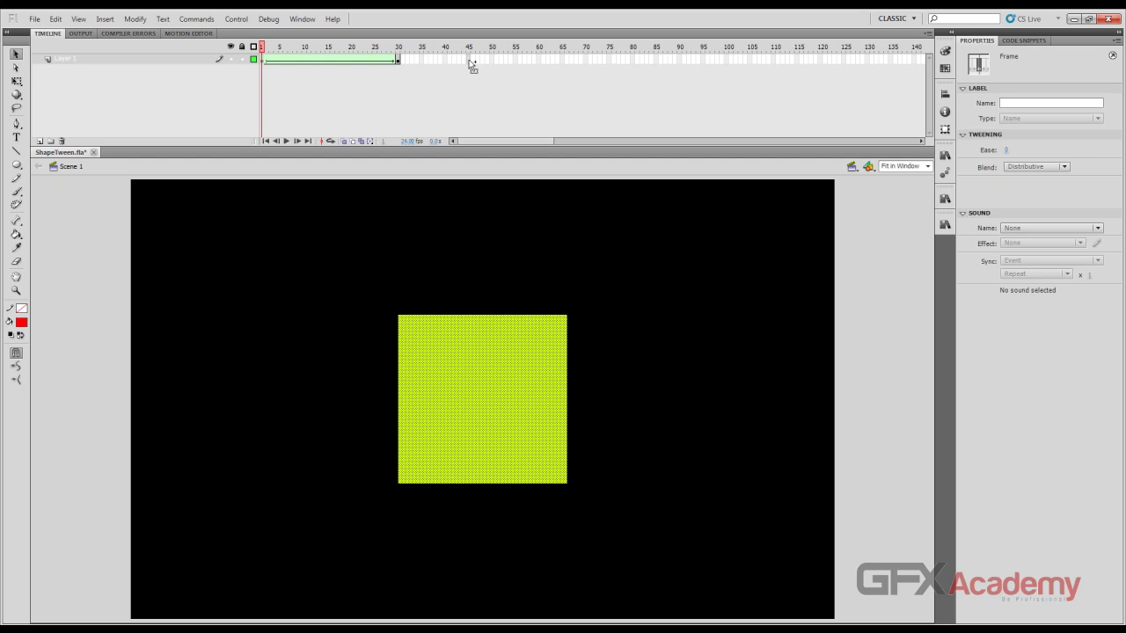
{"action": "left_click", "coordinate": [398, 60]}
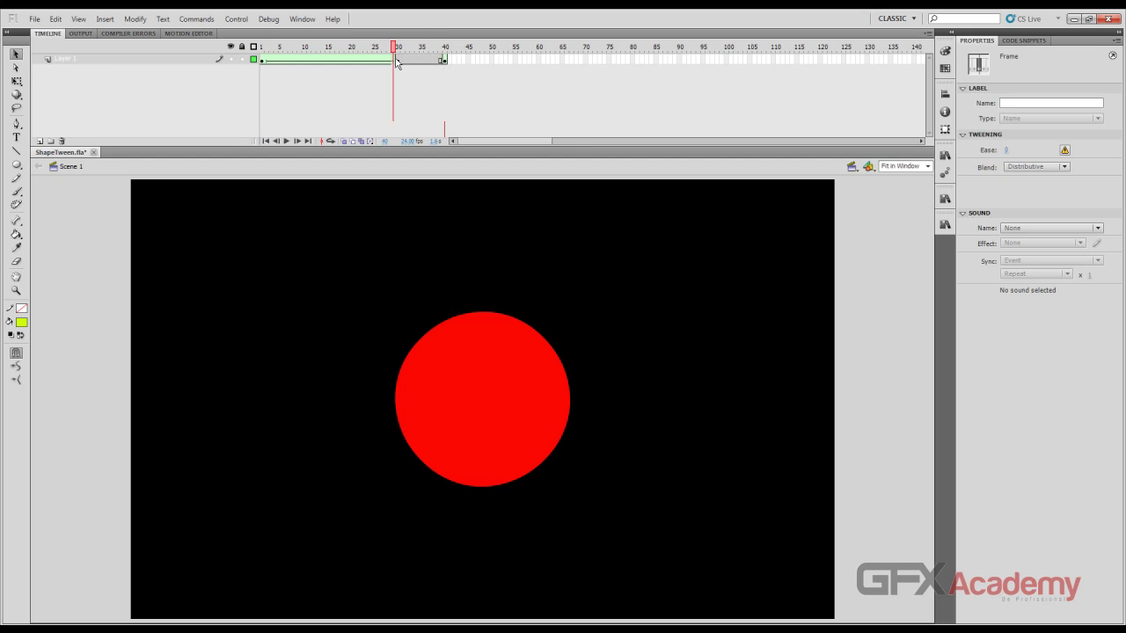
{"action": "left_click", "coordinate": [352, 60]}
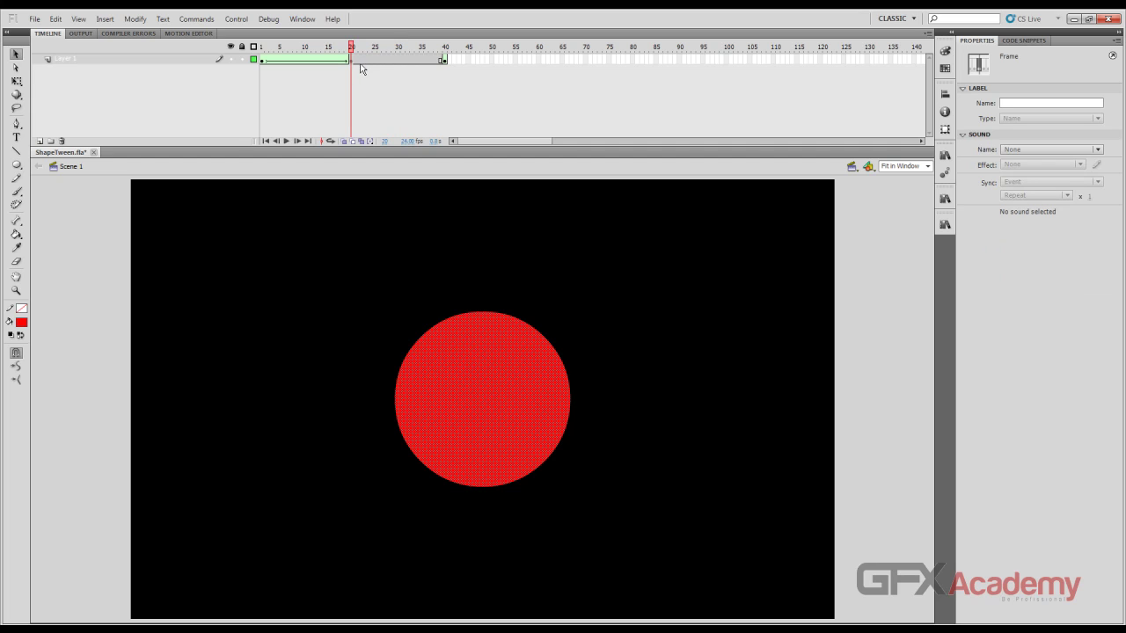
- Create a shape tween from the circle on frame 20 to the square on frame 40, and return to frame 1
{"action": "right_click", "coordinate": [374, 59]}
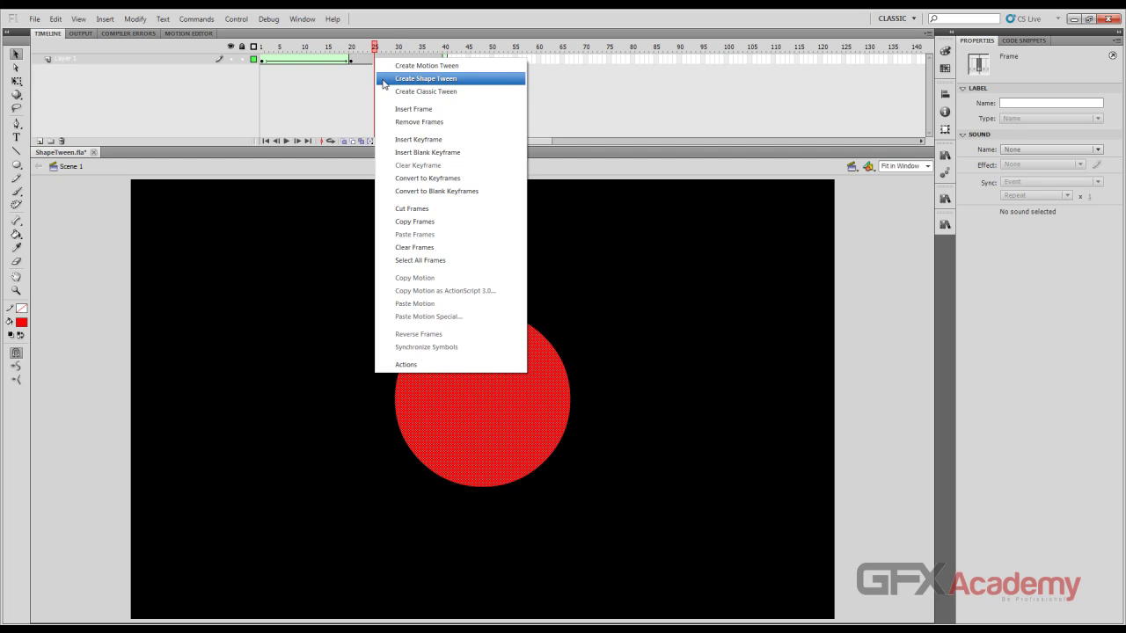
{"action": "left_click", "coordinate": [385, 81]}
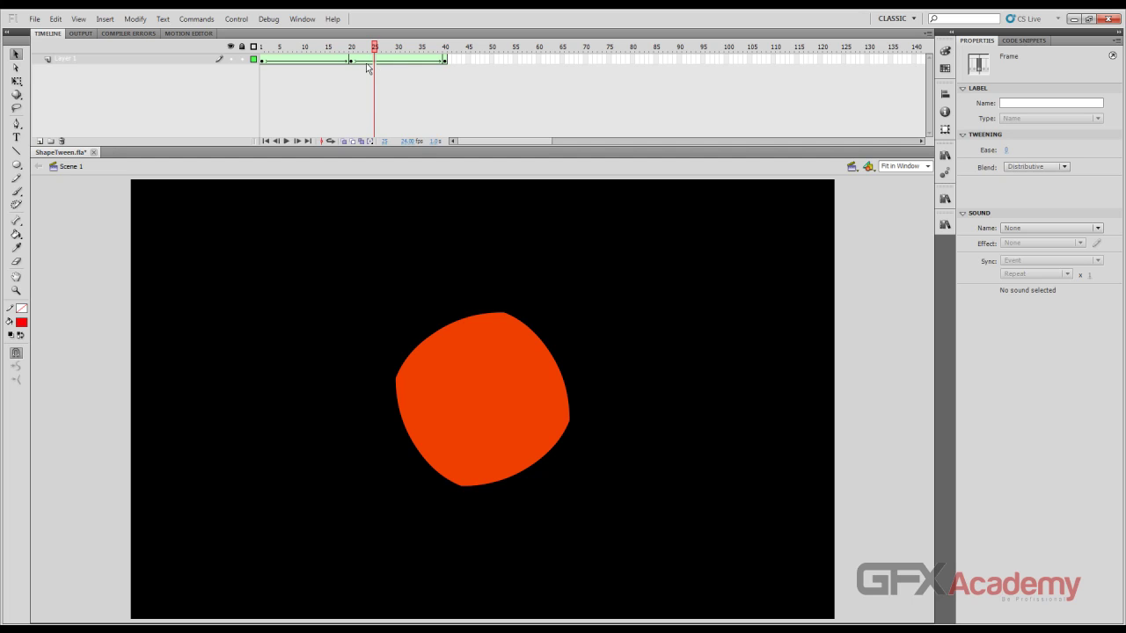
{"action": "left_click_drag", "start_coordinate": [374, 47], "coordinate": [260, 47]}
{"action": "left_click", "coordinate": [276, 82]}
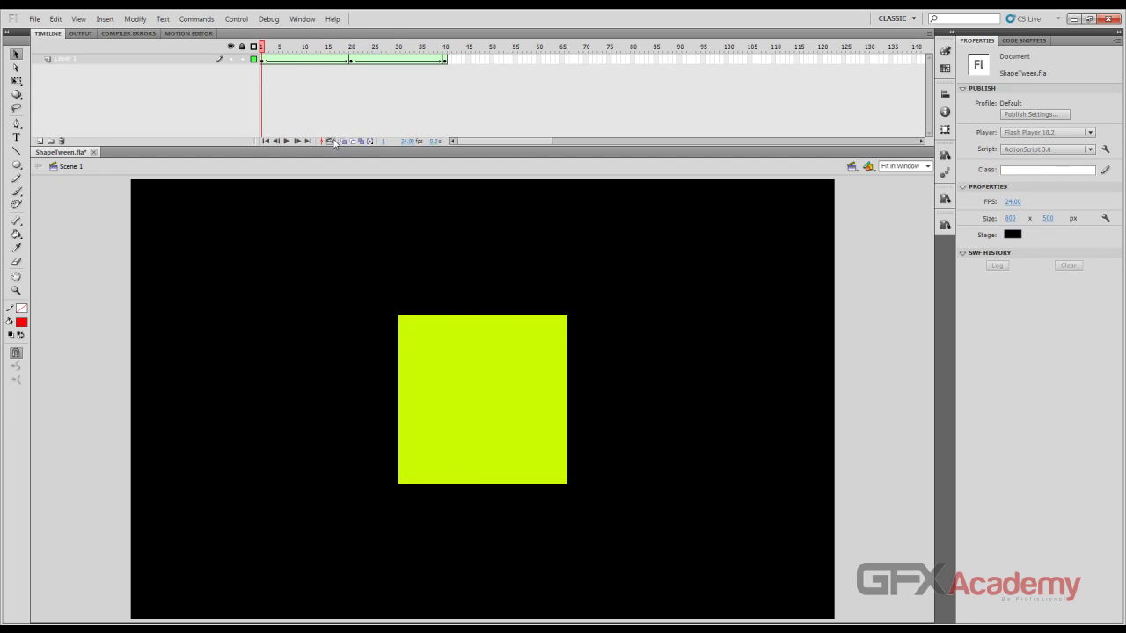
- Preview the square-to-circle-to-square animation by looping the playback over frames 1 to 40
{"action": "left_click", "coordinate": [331, 141]}
{"action": "left_click_drag", "start_coordinate": [401, 49], "coordinate": [446, 48]}
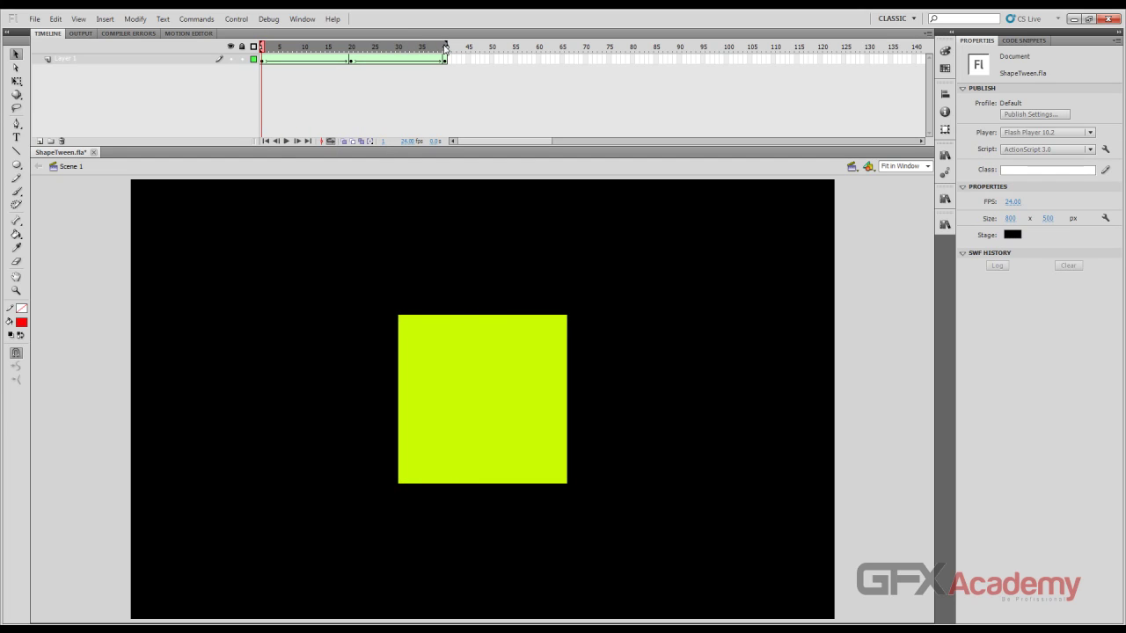
{"action": "left_click", "coordinate": [286, 140]}
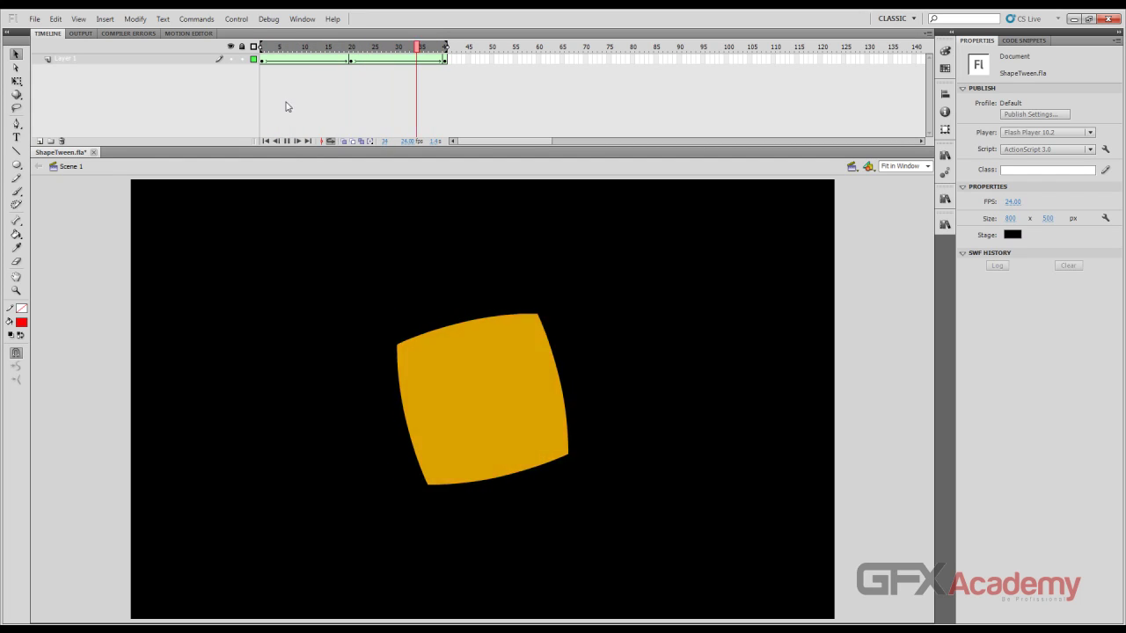
{"action": "left_click", "coordinate": [330, 141]}
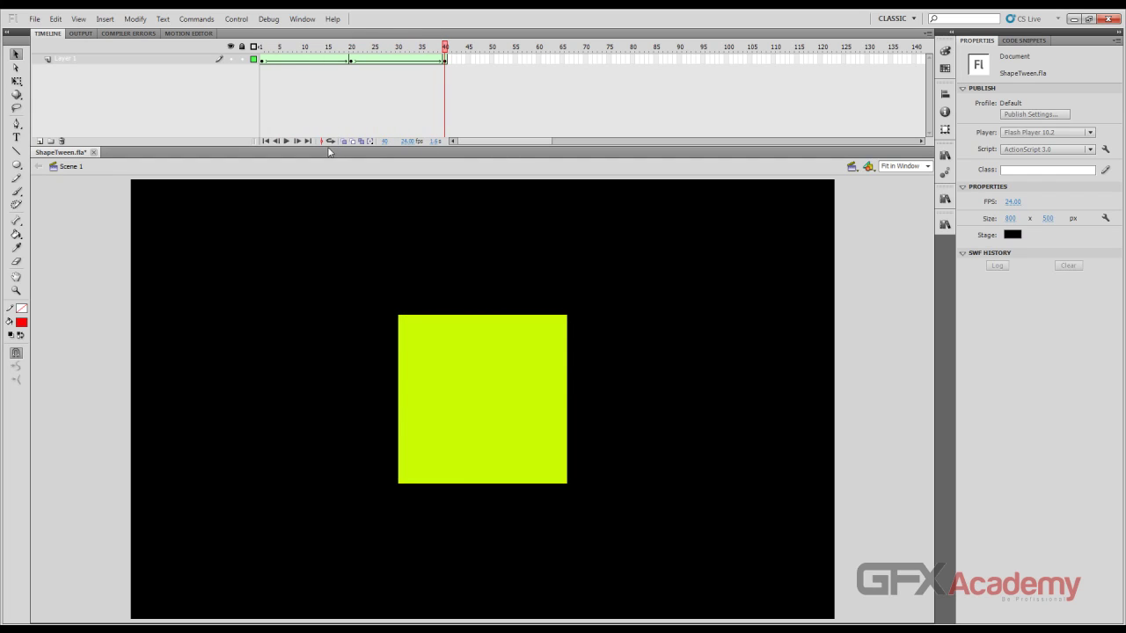
- Add a new layer above Layer 1 and lock Layer 1
{"action": "left_click_drag", "start_coordinate": [280, 59], "coordinate": [262, 50]}
{"action": "left_click", "coordinate": [17, 166]}
{"action": "left_click", "coordinate": [39, 141]}
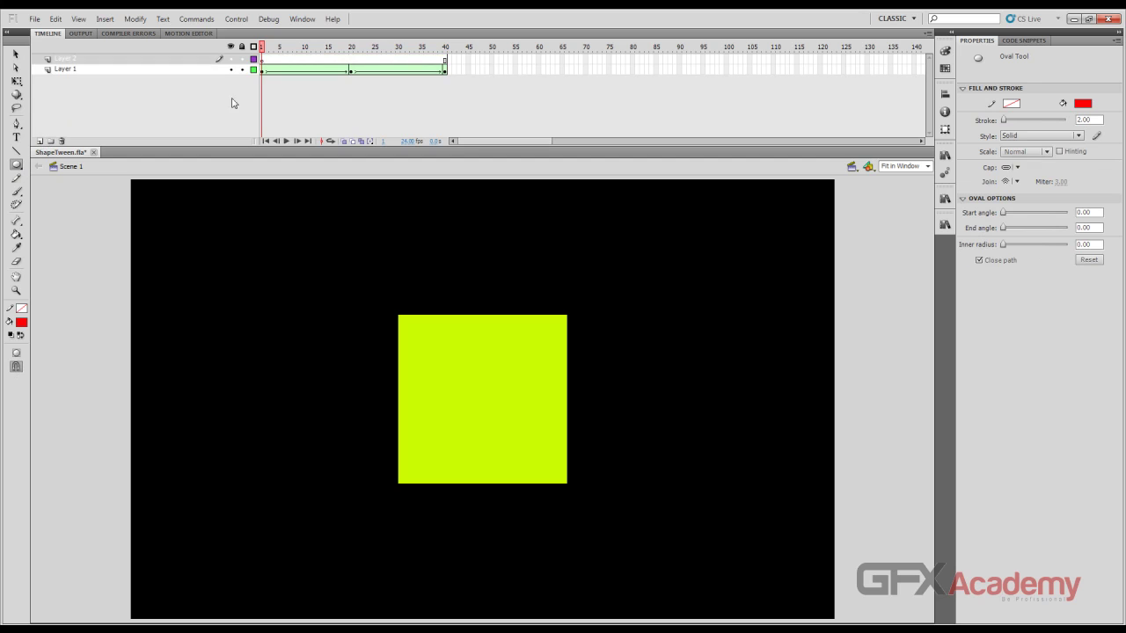
{"action": "left_click", "coordinate": [242, 70]}
- Draw a red circle about 147 px in diameter on frame 1 of the new layer, near the stage's upper-left corner
{"action": "left_click_drag", "start_coordinate": [193, 209], "coordinate": [325, 339]}
{"action": "left_click", "coordinate": [15, 54]}
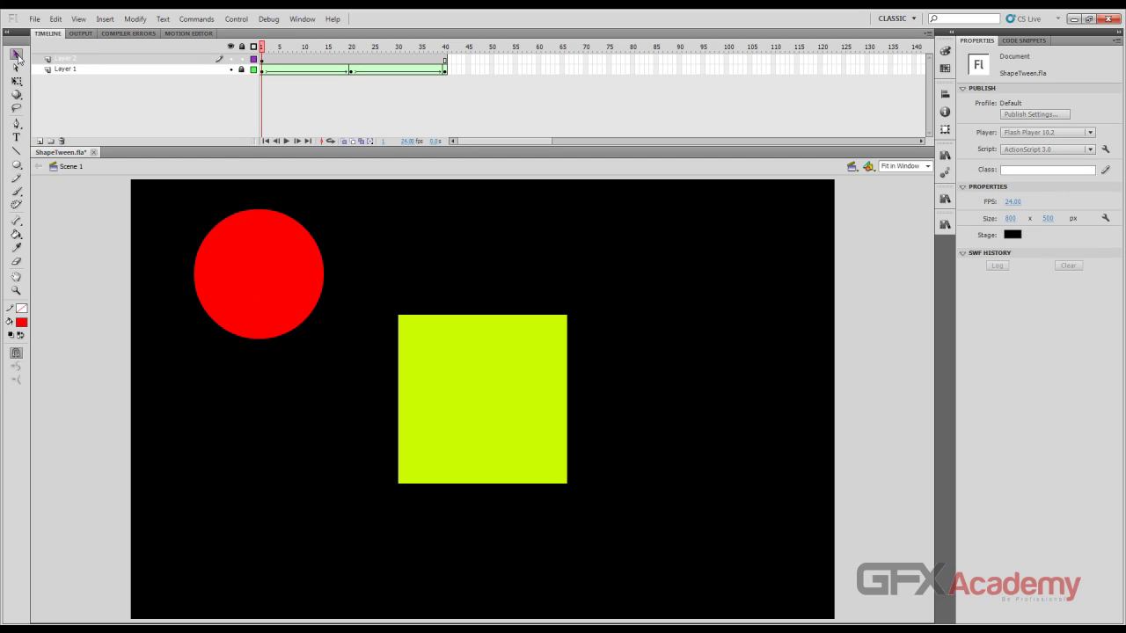
{"action": "left_click", "coordinate": [16, 165]}
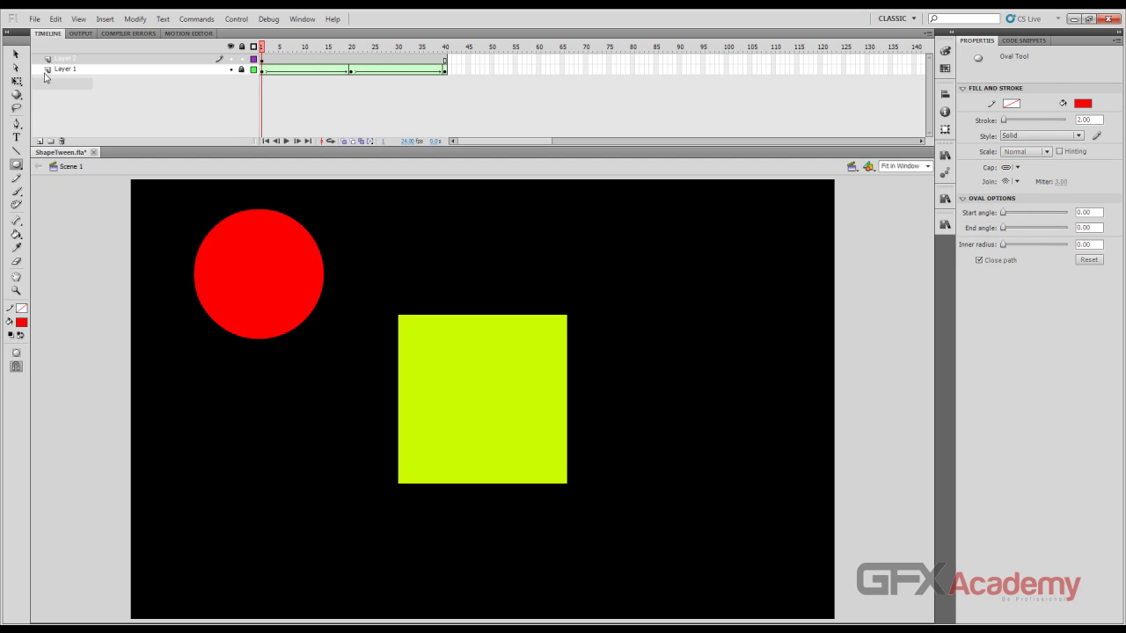
{"action": "left_click", "coordinate": [15, 54]}
- Duplicate the small red circle directly below the original and fill the copy with brown
{"action": "left_click", "coordinate": [272, 311]}
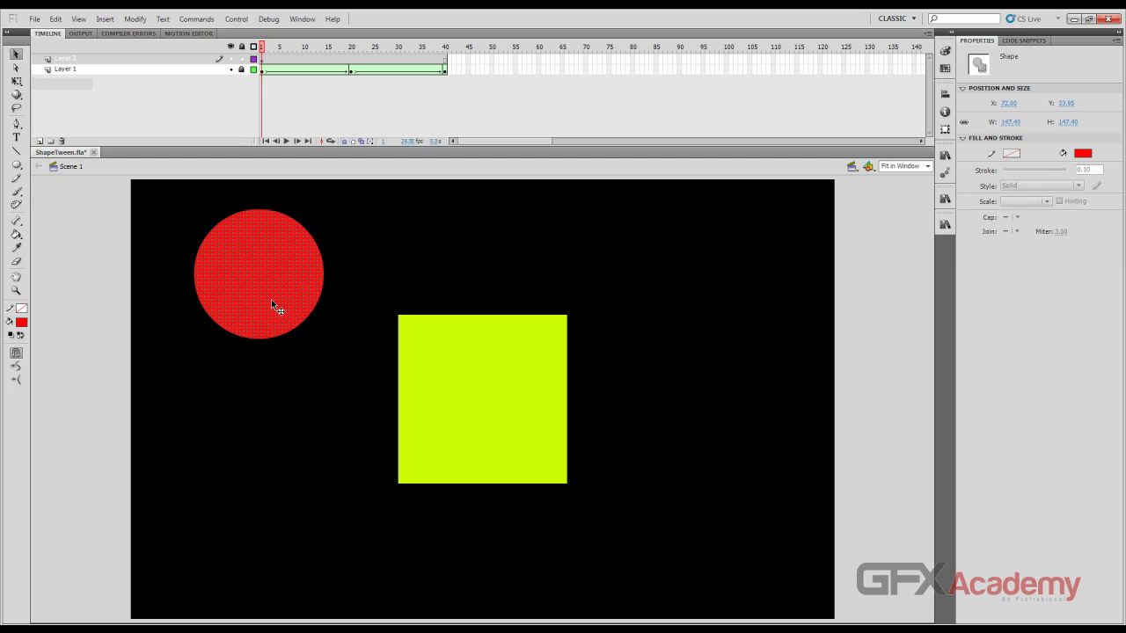
{"action": "left_click_drag", "start_coordinate": [270, 294], "coordinate": [270, 412]}
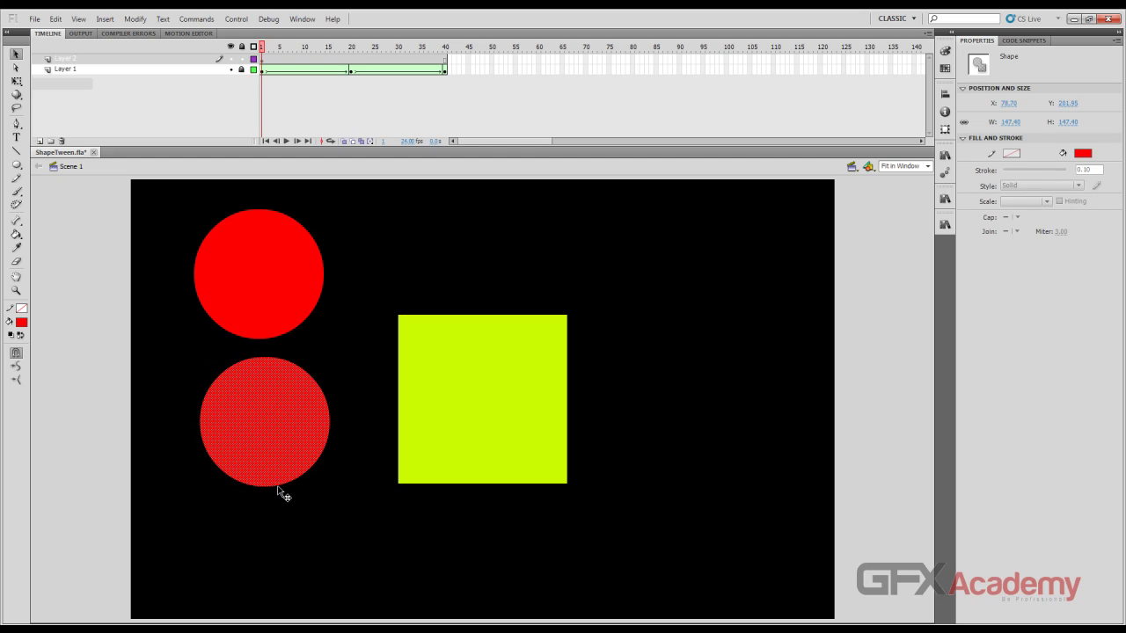
{"action": "left_click", "coordinate": [22, 326]}
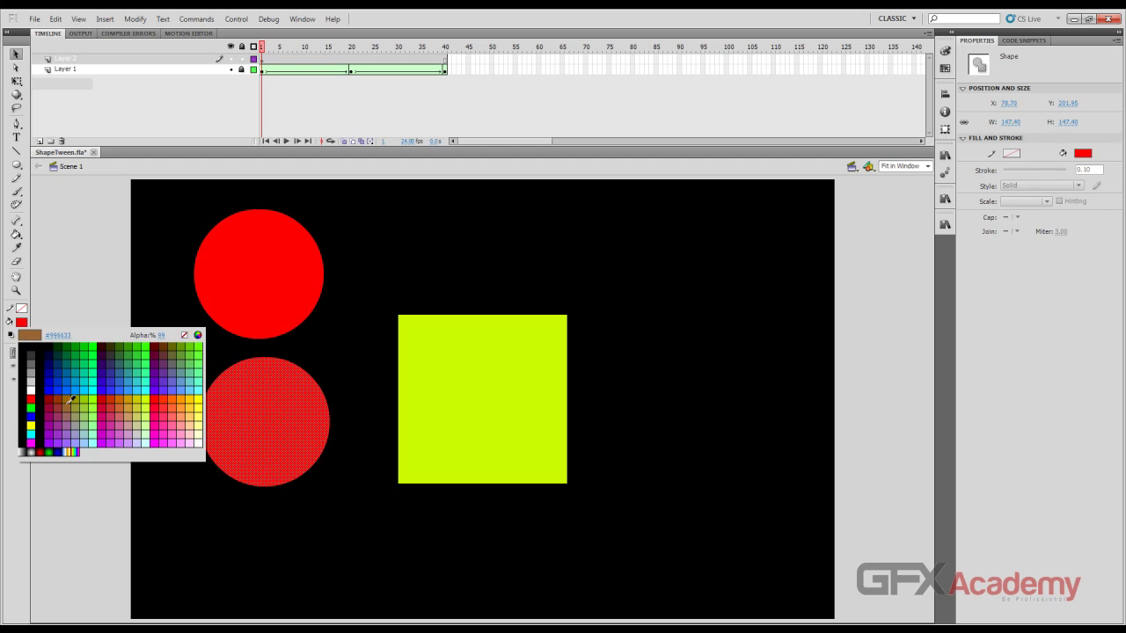
{"action": "left_click", "coordinate": [69, 403]}
{"action": "left_click_drag", "start_coordinate": [284, 433], "coordinate": [268, 450]}
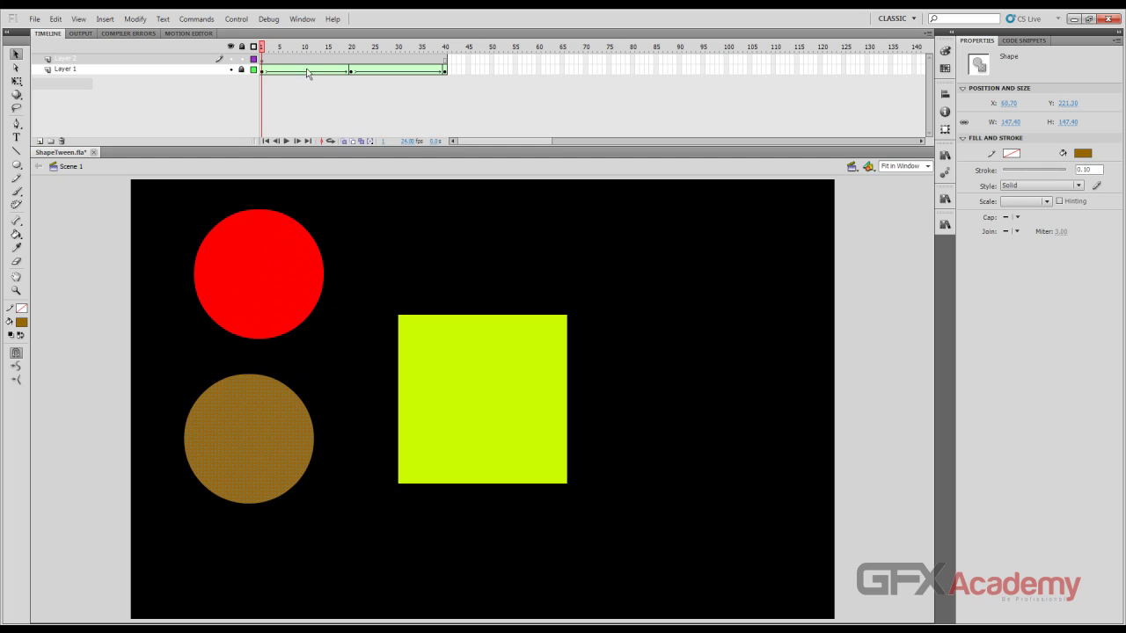
- Insert a keyframe at frame 40 of the new layer and move the brown circle over the red one, slightly offset
{"action": "left_click", "coordinate": [444, 59]}
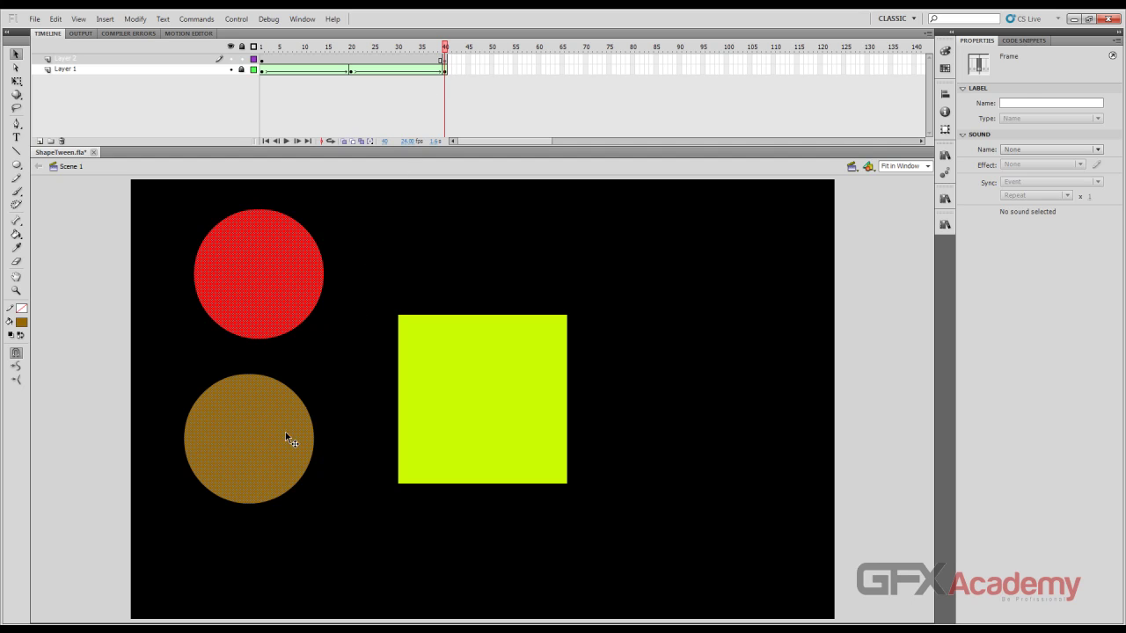
{"action": "left_click", "coordinate": [292, 461]}
{"action": "left_click", "coordinate": [269, 455]}
{"action": "mouse_move", "coordinate": [264, 467]}
{"action": "left_mouse_down"}
{"action": "mouse_move", "coordinate": [312, 274]}
{"action": "mouse_move", "coordinate": [274, 311]}
{"action": "left_mouse_up"}
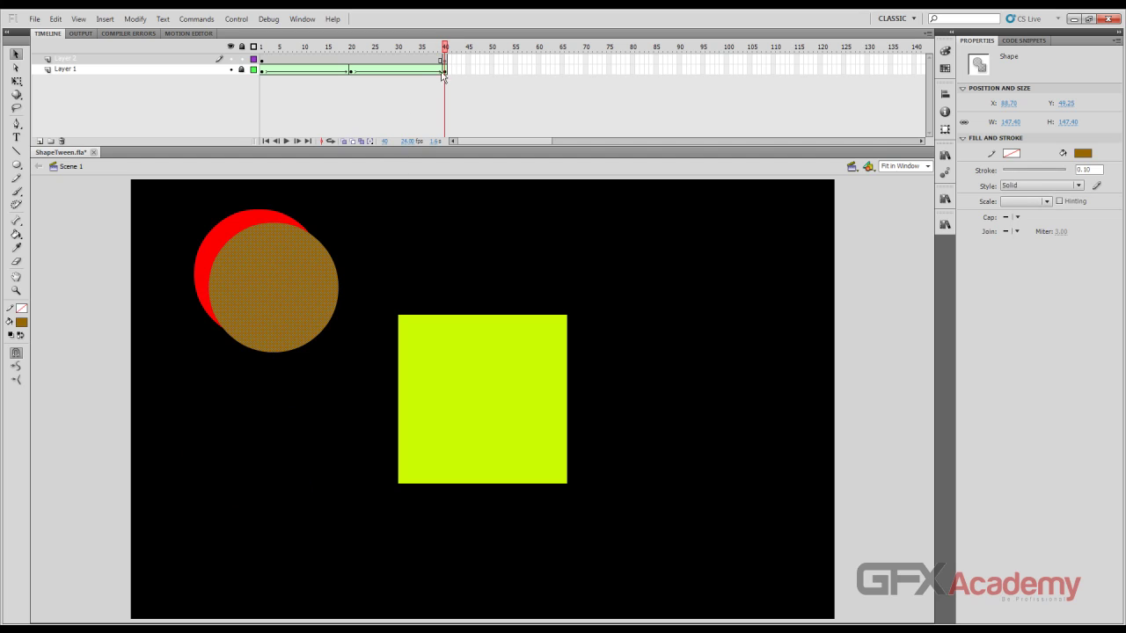
- Cut the red circle into a crescent by moving the overlapping brown circle away, and delete the brown circle
{"action": "left_click", "coordinate": [296, 402]}
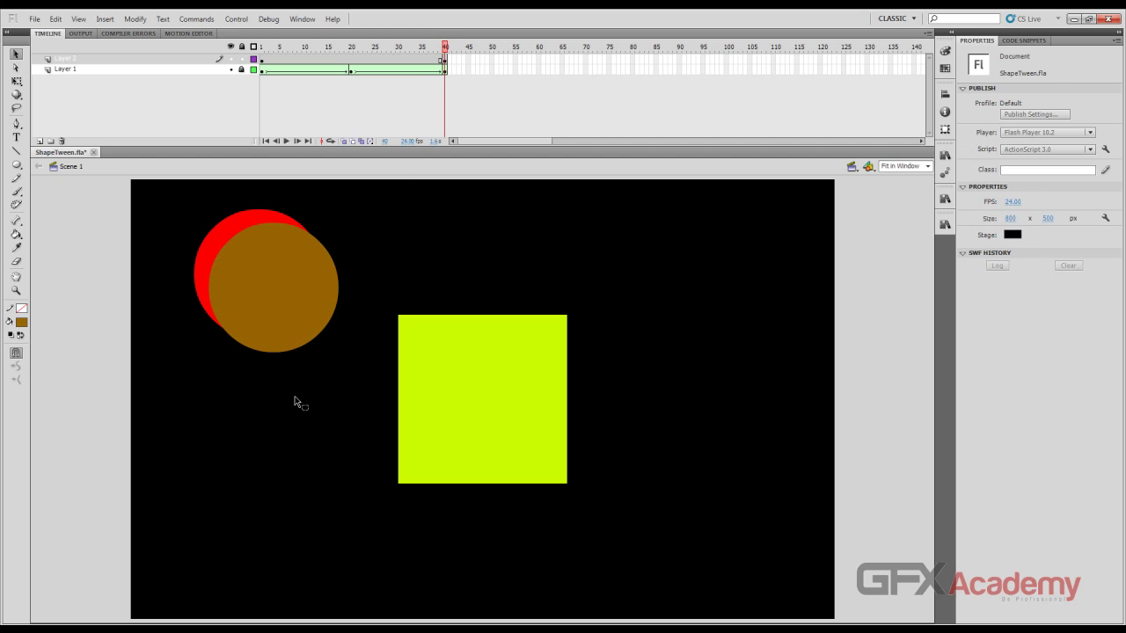
{"action": "left_click_drag", "start_coordinate": [279, 326], "coordinate": [277, 456]}
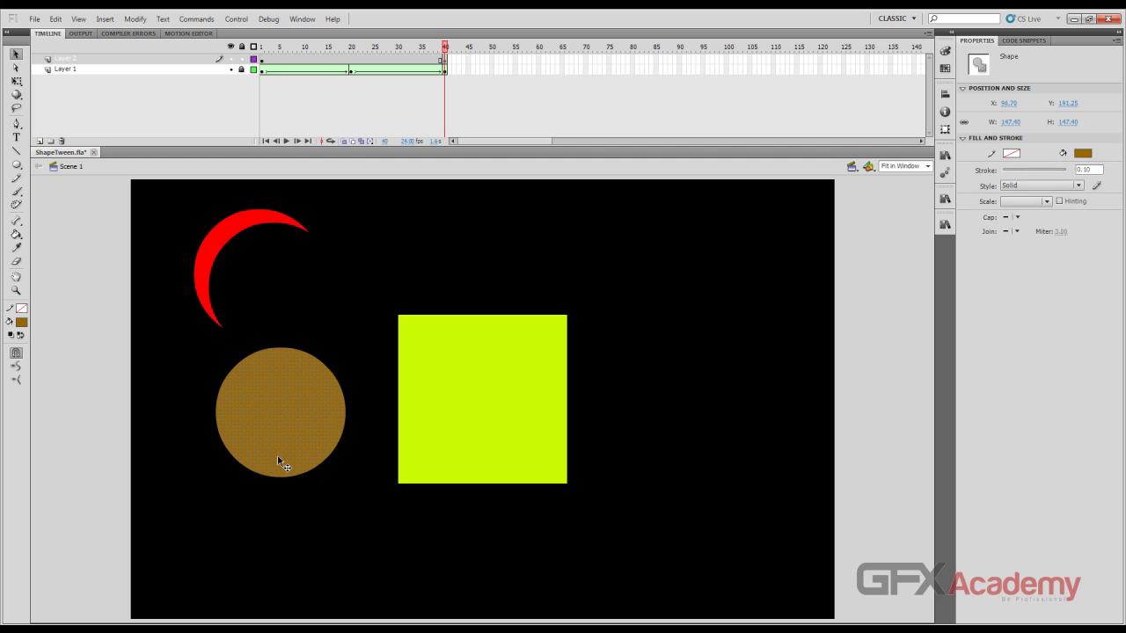
{"action": "key", "text": "Delete"}
- Change the crescent's fill colour on frame 40 to white
{"action": "left_click", "coordinate": [221, 236]}
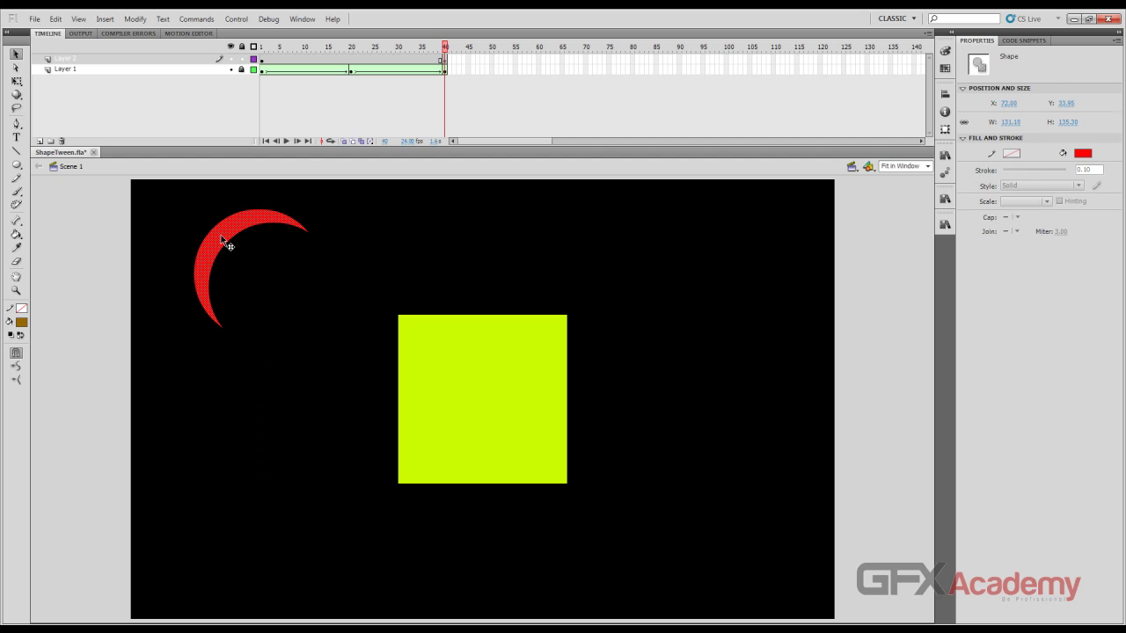
{"action": "left_click", "coordinate": [22, 325]}
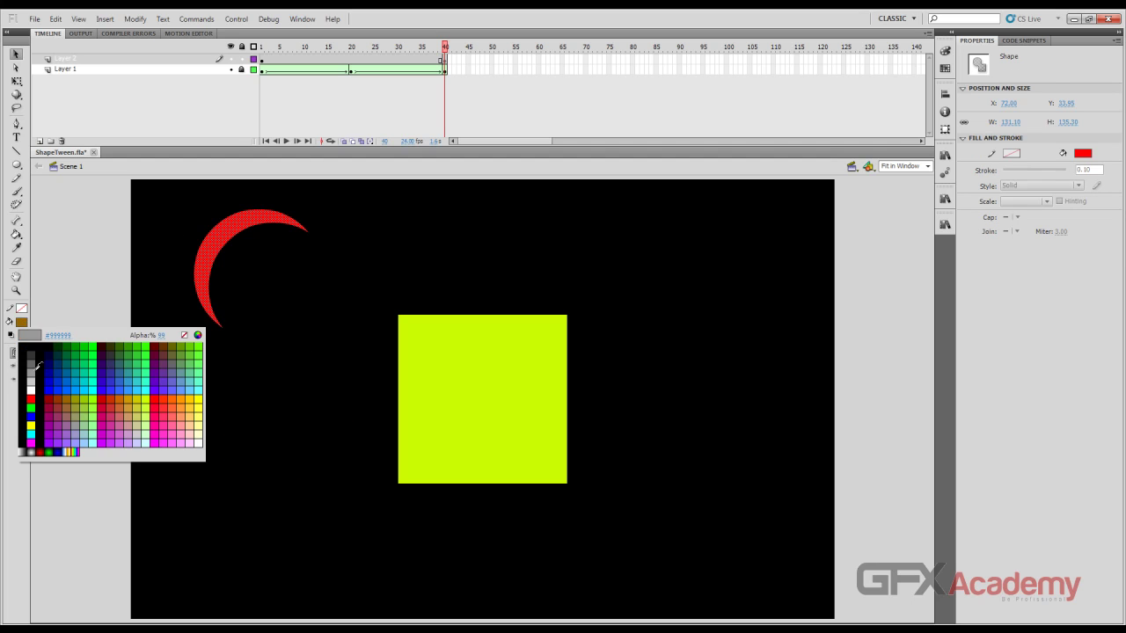
{"action": "left_click", "coordinate": [32, 396]}
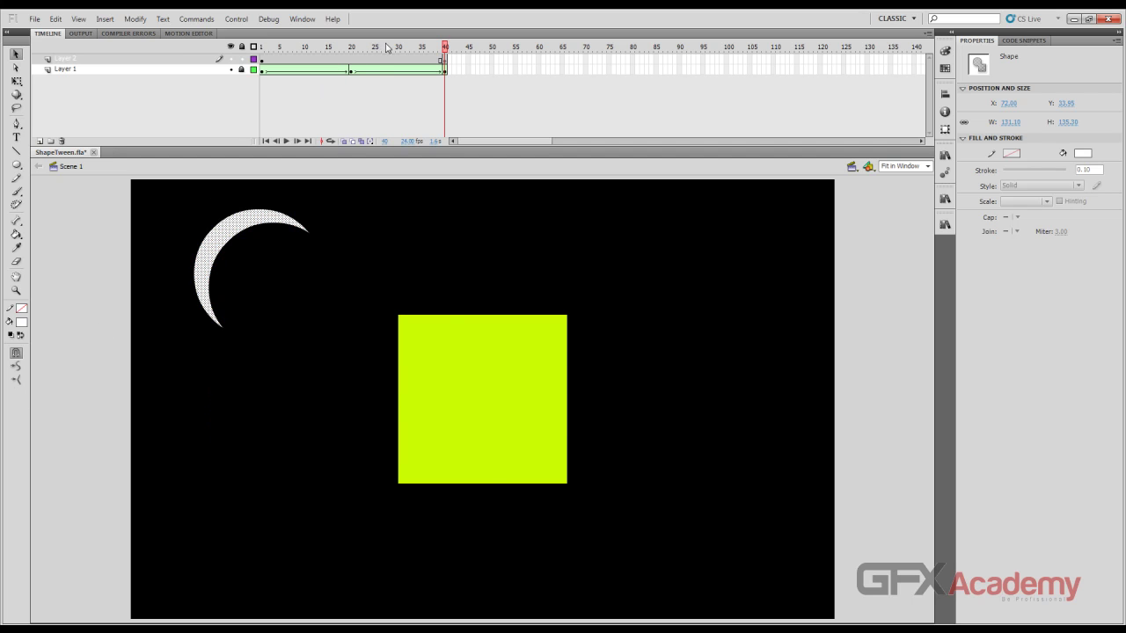
- Create a shape tween between frames 1 and 40 of the upper layer and return to frame 1
{"action": "left_click_drag", "start_coordinate": [385, 45], "coordinate": [338, 60]}
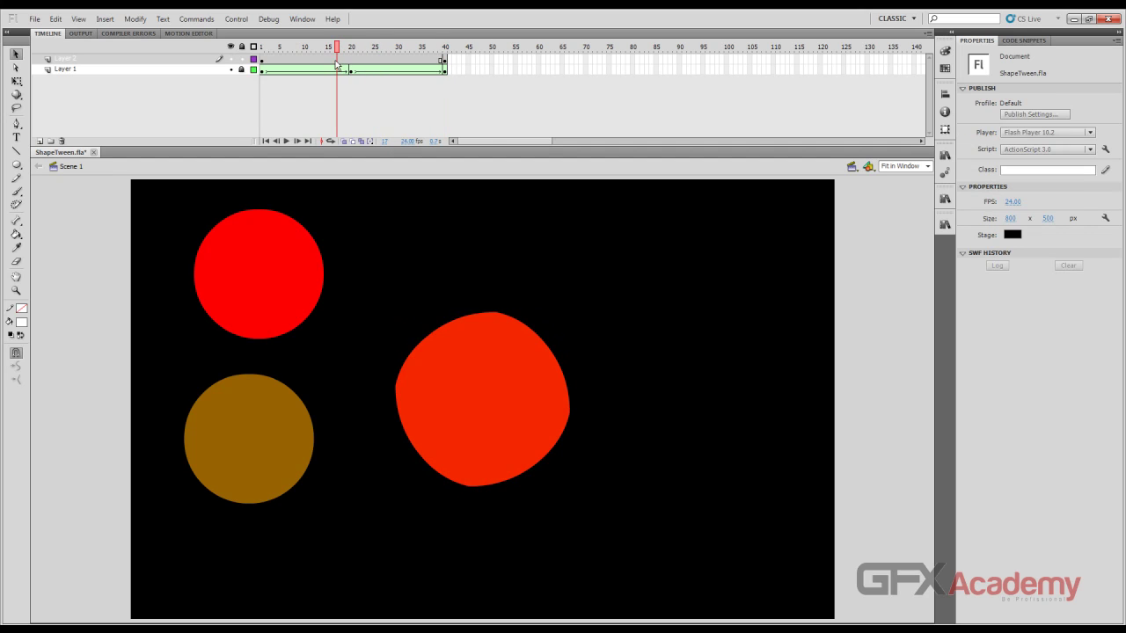
{"action": "right_click", "coordinate": [335, 59]}
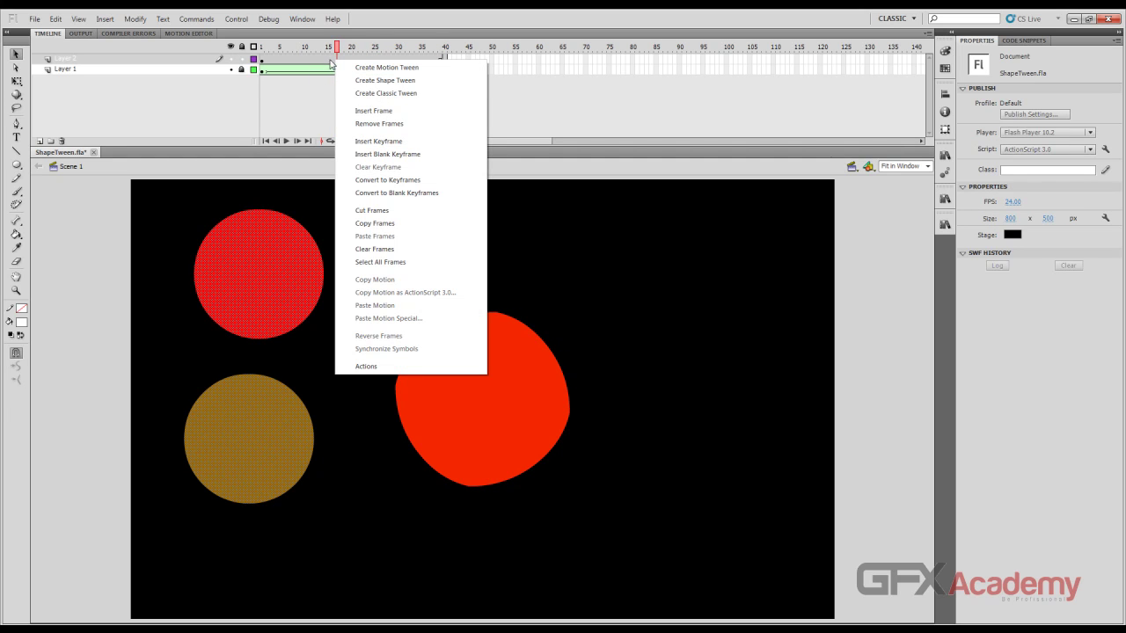
{"action": "left_click", "coordinate": [384, 80]}
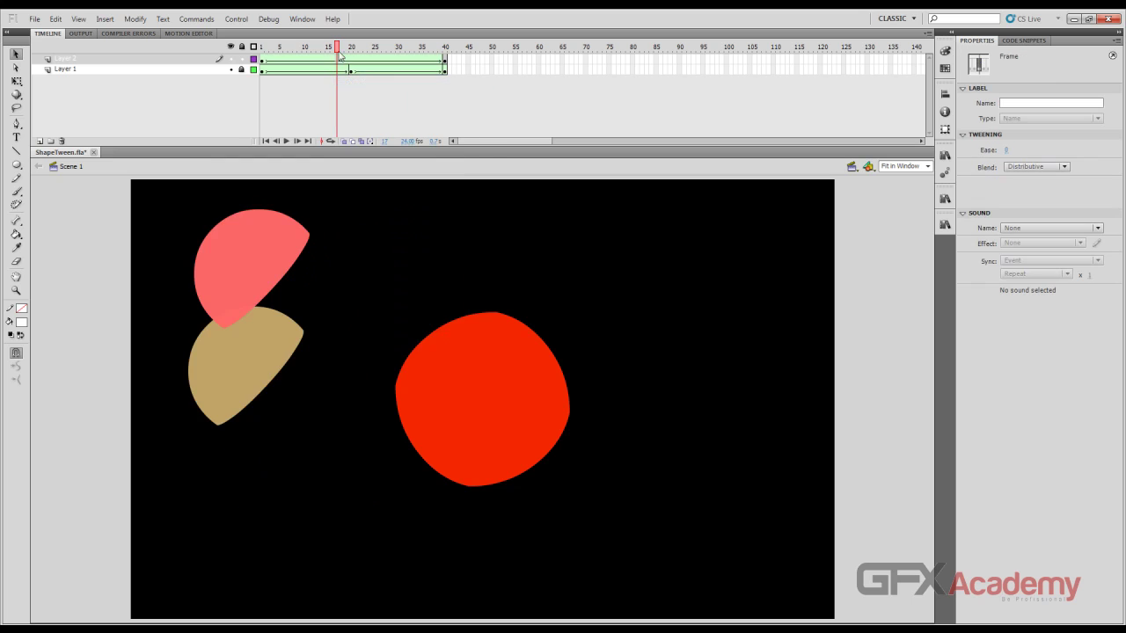
{"action": "left_click_drag", "start_coordinate": [337, 47], "coordinate": [256, 58]}
{"action": "left_click", "coordinate": [320, 310]}
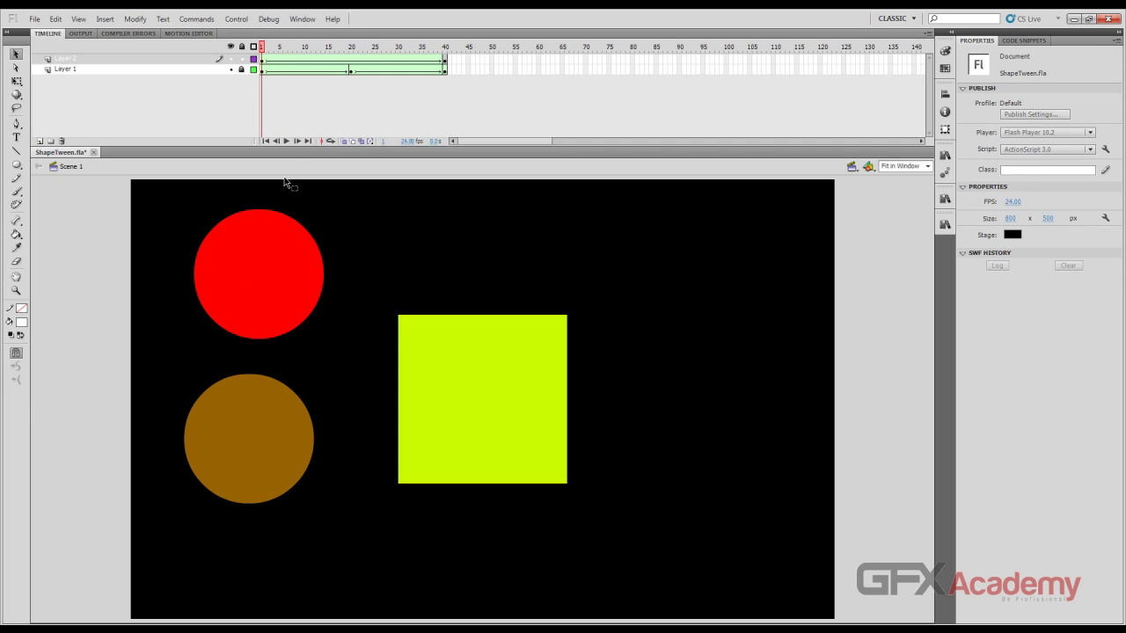
- Delete the brown circle on frame 1 and test the movie
{"action": "left_click", "coordinate": [258, 406]}
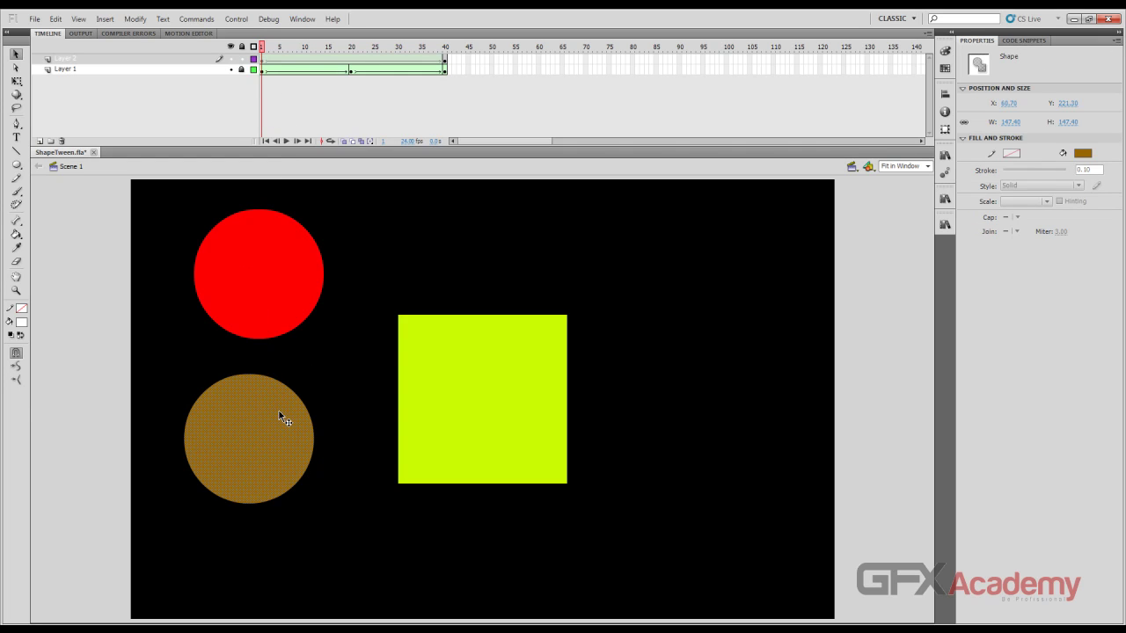
{"action": "key", "text": "Delete"}
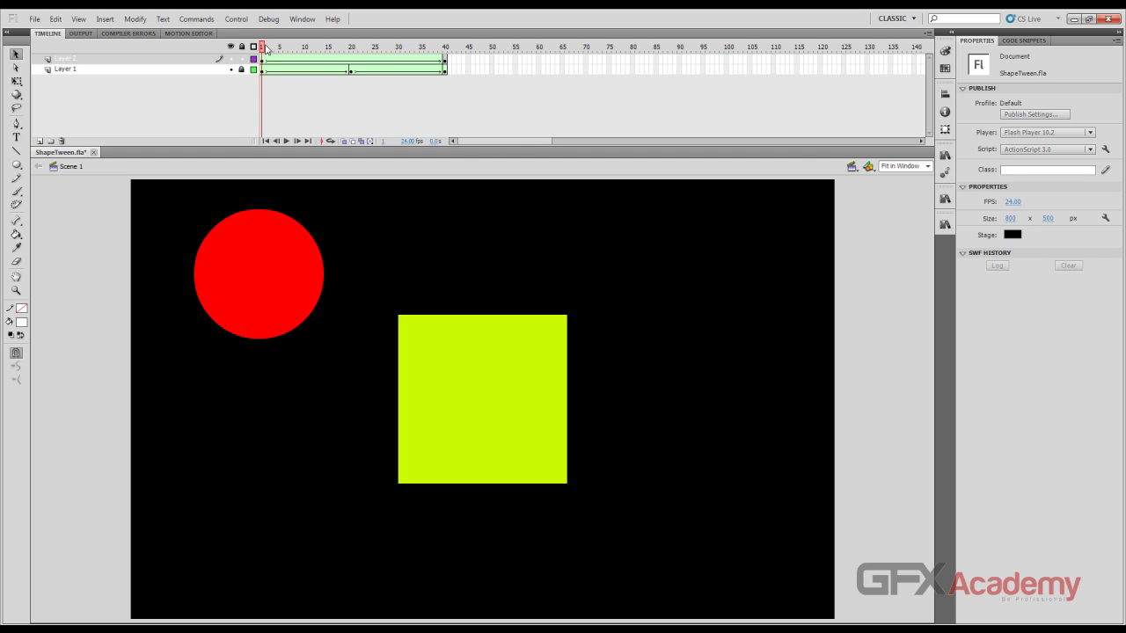
{"action": "key", "text": "ctrl+Return"}
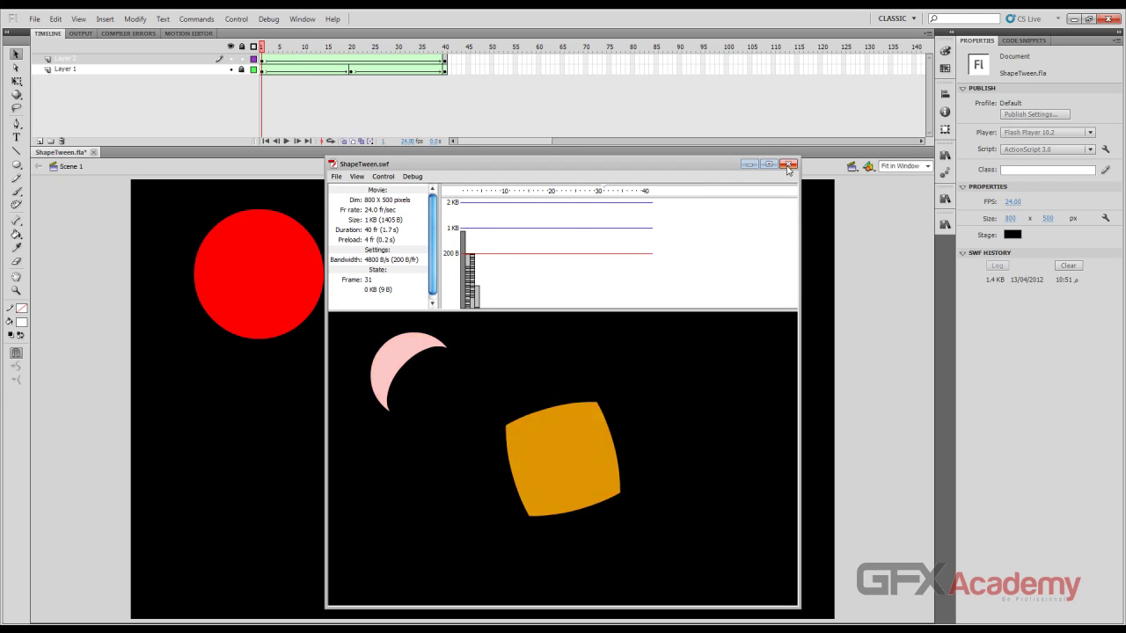
{"action": "left_click", "coordinate": [749, 164]}
- Shorten the crescent tween by removing frames 10 to 31 of the upper layer, and test the movie
{"action": "left_click_drag", "start_coordinate": [307, 62], "coordinate": [401, 62]}
{"action": "right_click", "coordinate": [370, 61]}
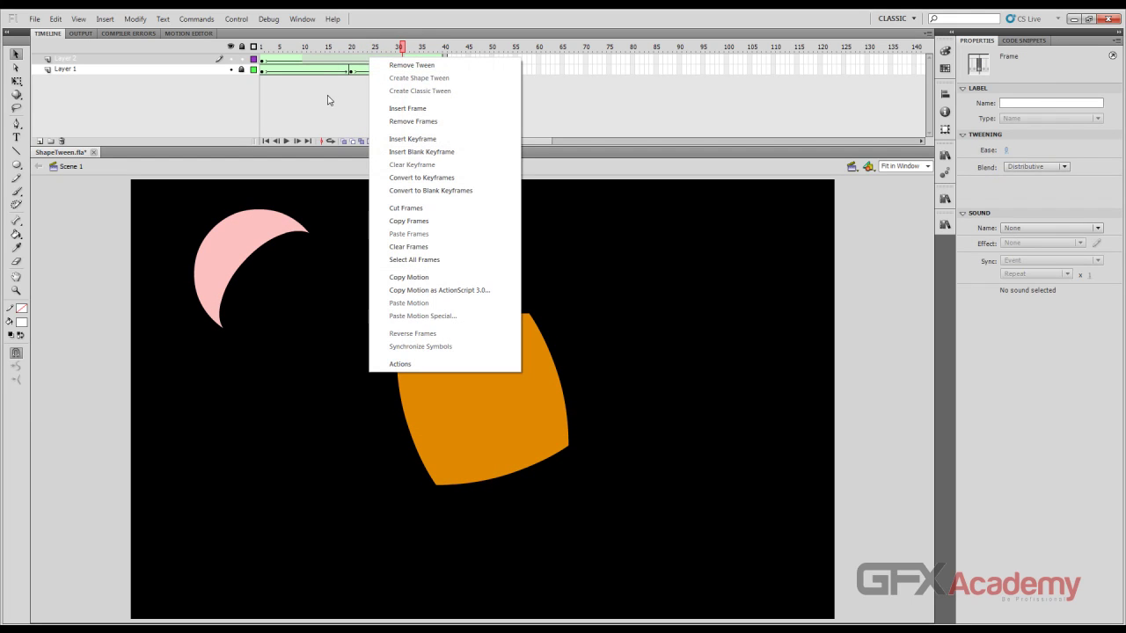
{"action": "left_click", "coordinate": [373, 121]}
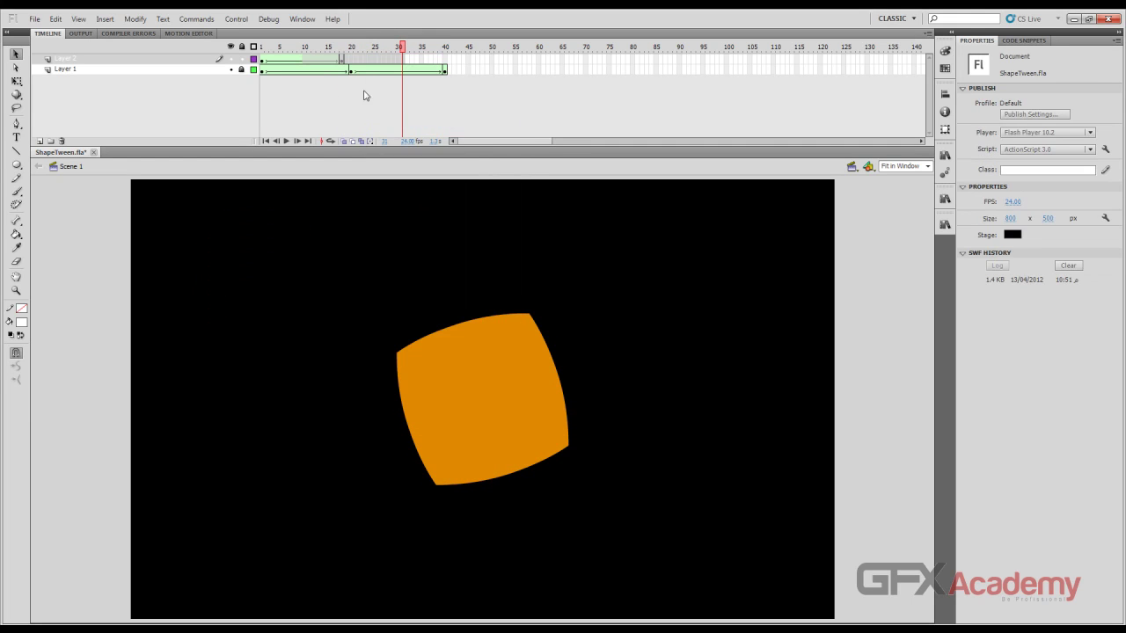
{"action": "key", "text": "ctrl+Return"}
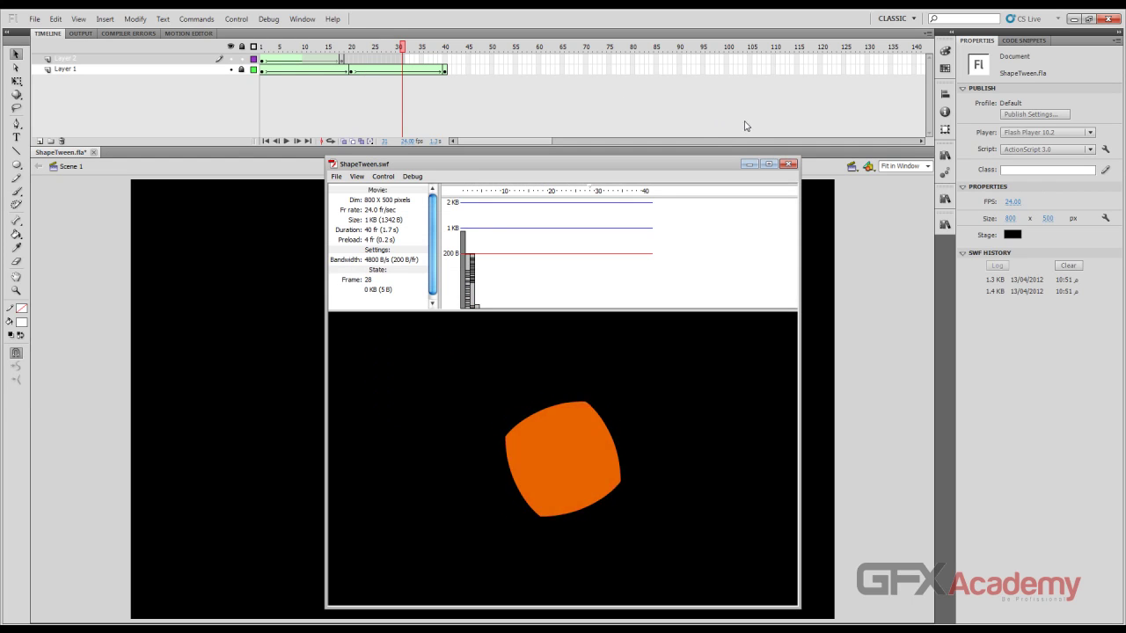
{"action": "left_click", "coordinate": [789, 164]}
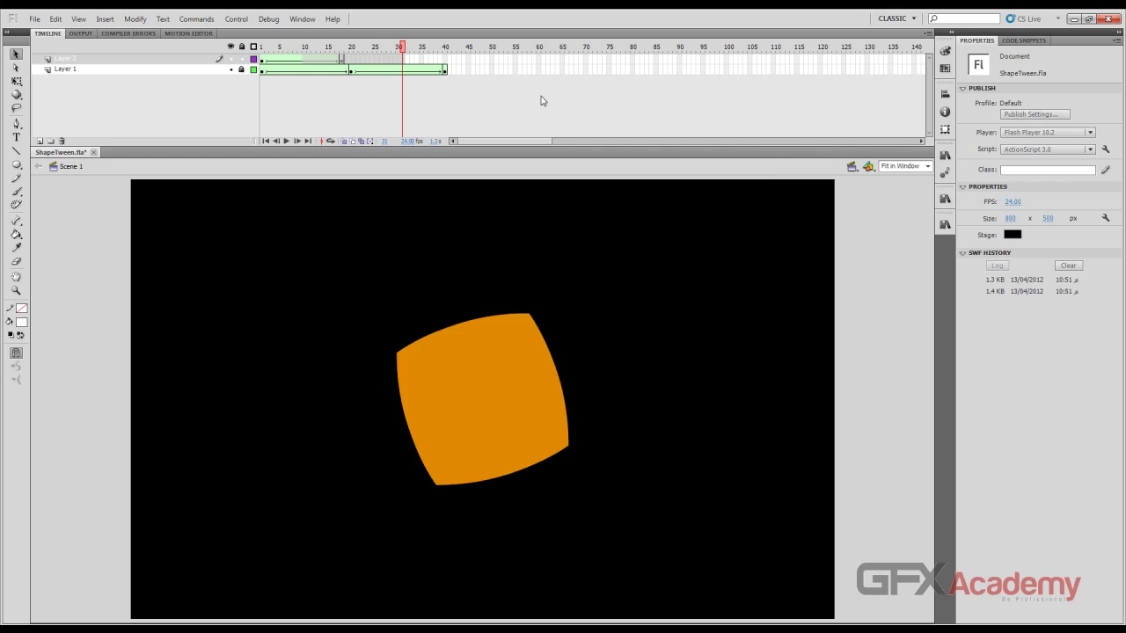
- Extend the upper layer with frames up to frame 40 so the crescent lasts as long as the square's animation
{"action": "left_click", "coordinate": [375, 49]}
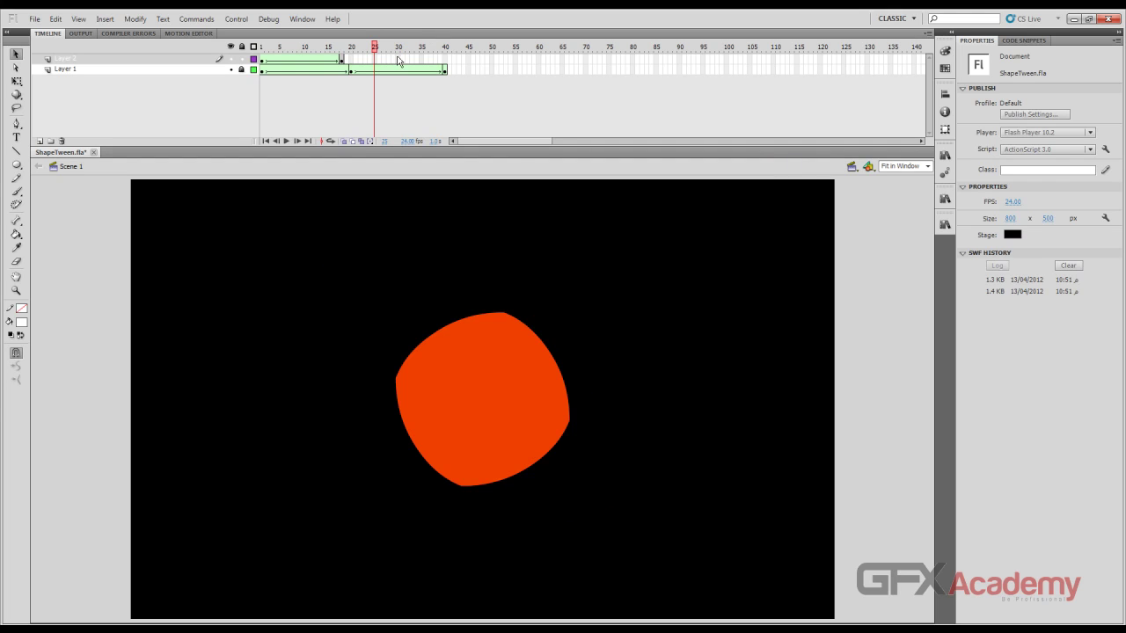
{"action": "left_click", "coordinate": [442, 68]}
{"action": "left_click_drag", "start_coordinate": [446, 50], "coordinate": [398, 50]}
{"action": "left_click", "coordinate": [445, 59]}
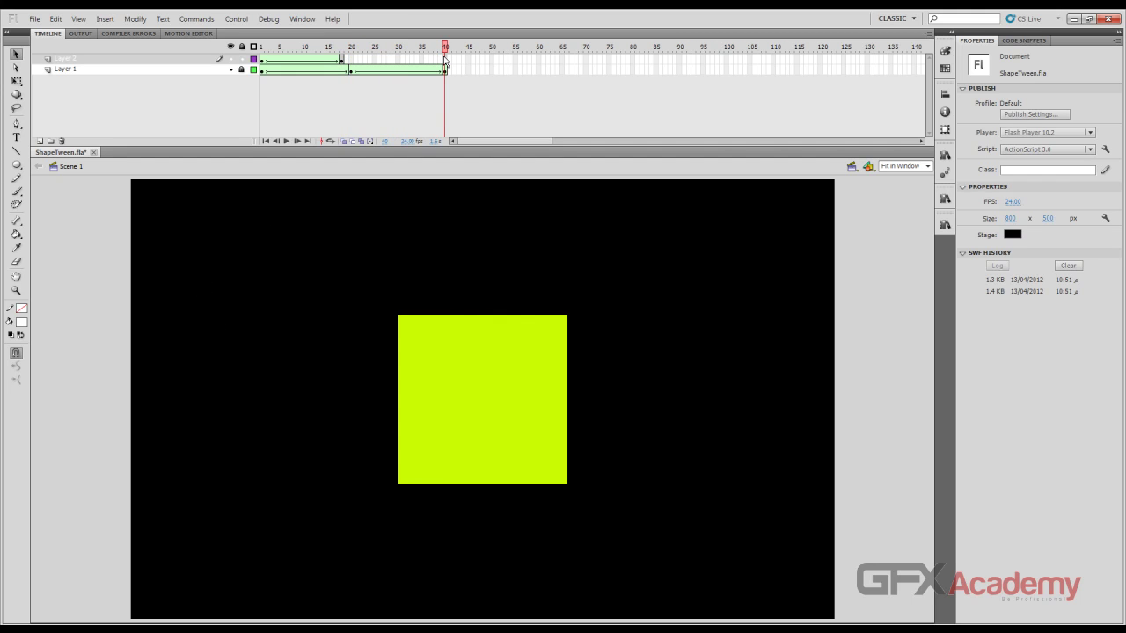
{"action": "left_click", "coordinate": [445, 59]}
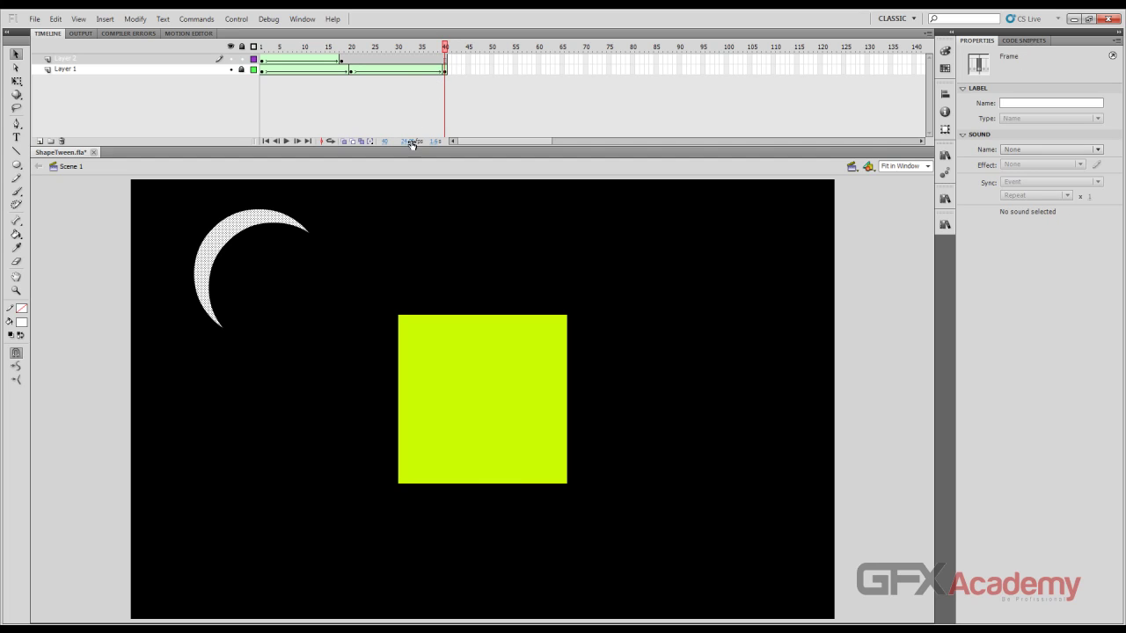
- Move the crescent keyframe on the upper layer to frame 20 and test the movie
{"action": "left_click", "coordinate": [343, 61]}
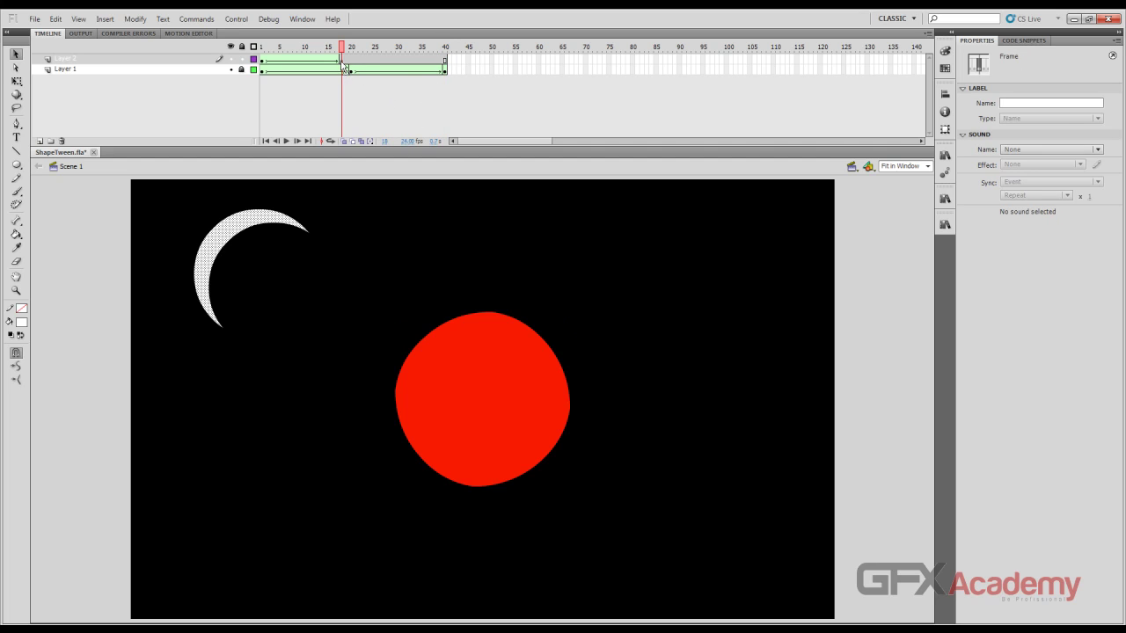
{"action": "left_click", "coordinate": [351, 67]}
{"action": "key", "text": "ctrl+Return"}
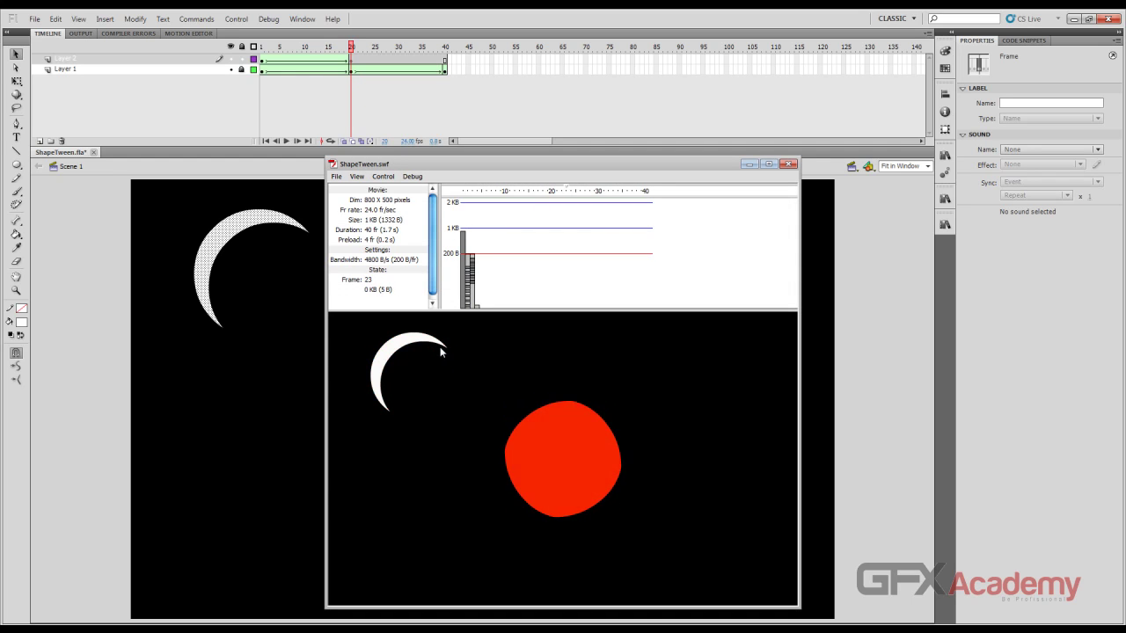
{"action": "left_click", "coordinate": [789, 165]}
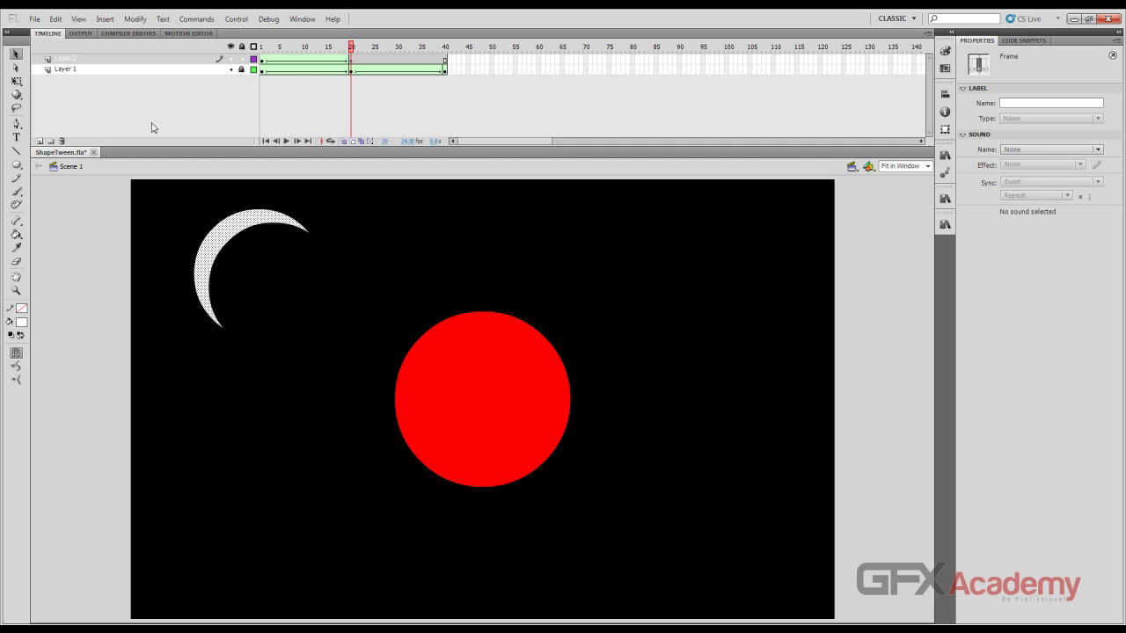
- Add a new layer and draw a pink horizontal line below the red circle with the Line tool
{"action": "left_click", "coordinate": [39, 140]}
{"action": "left_click", "coordinate": [16, 149]}
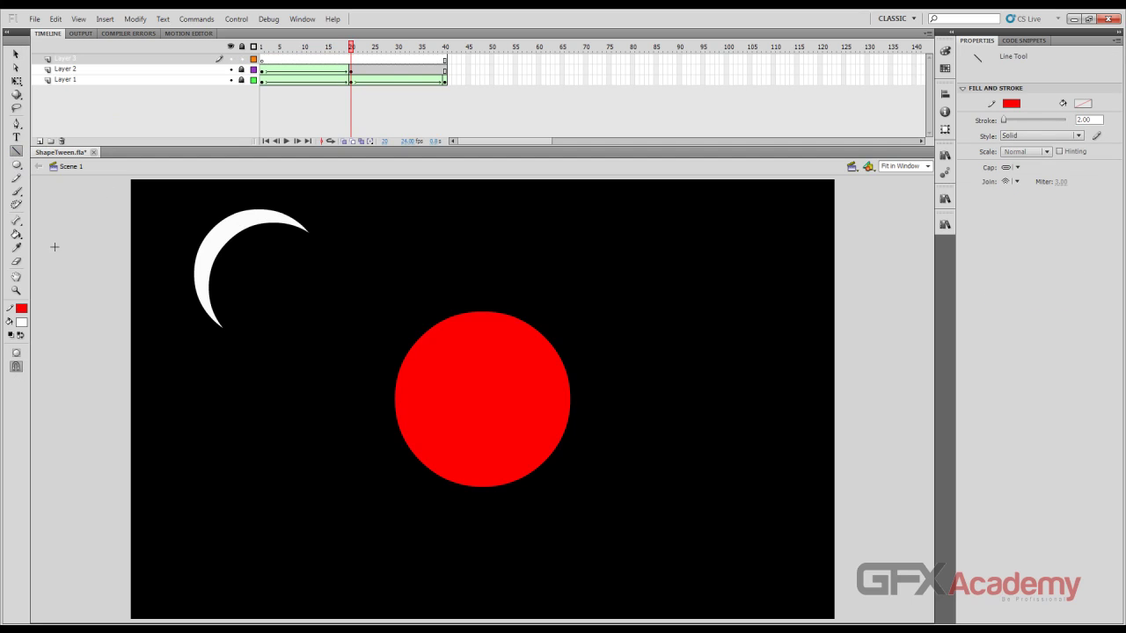
{"action": "left_click", "coordinate": [23, 308]}
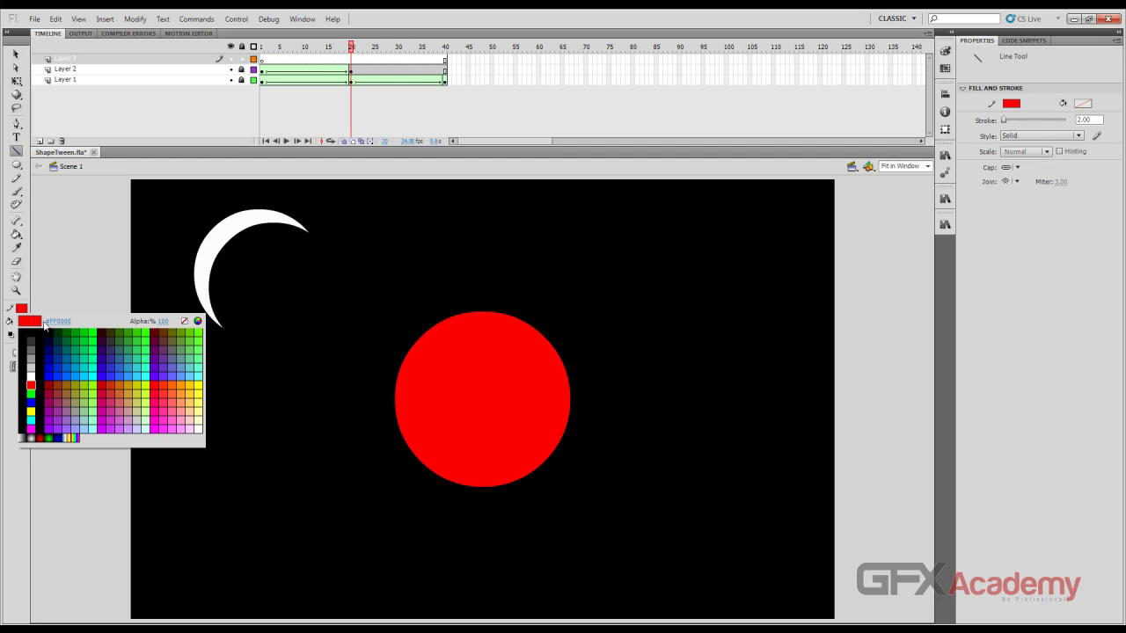
{"action": "left_click", "coordinate": [96, 384]}
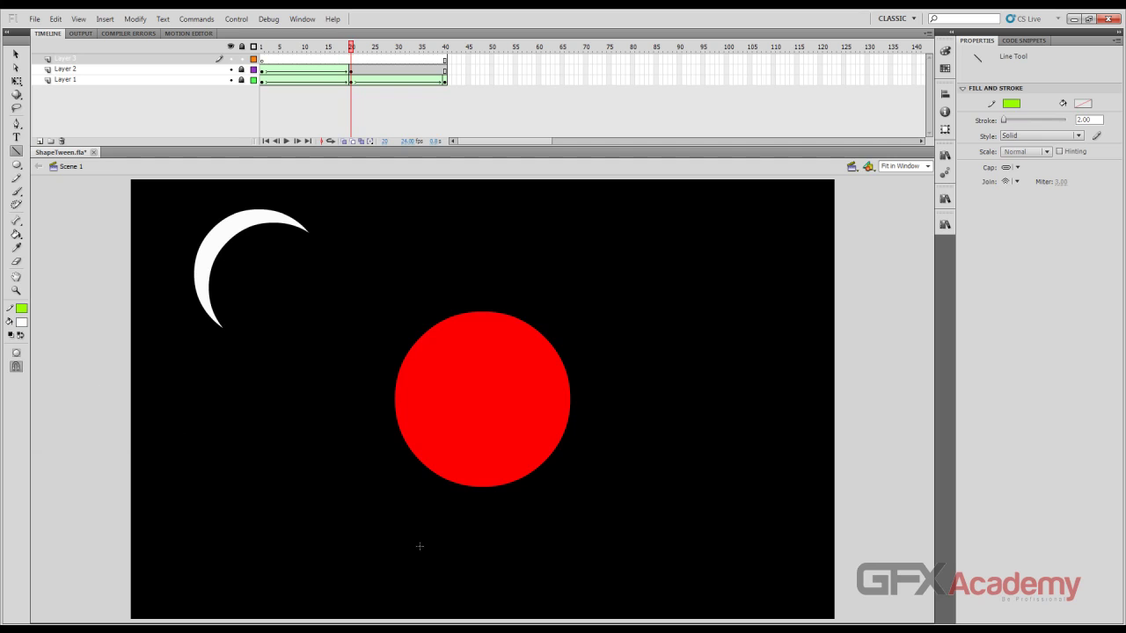
{"action": "left_click", "coordinate": [23, 308]}
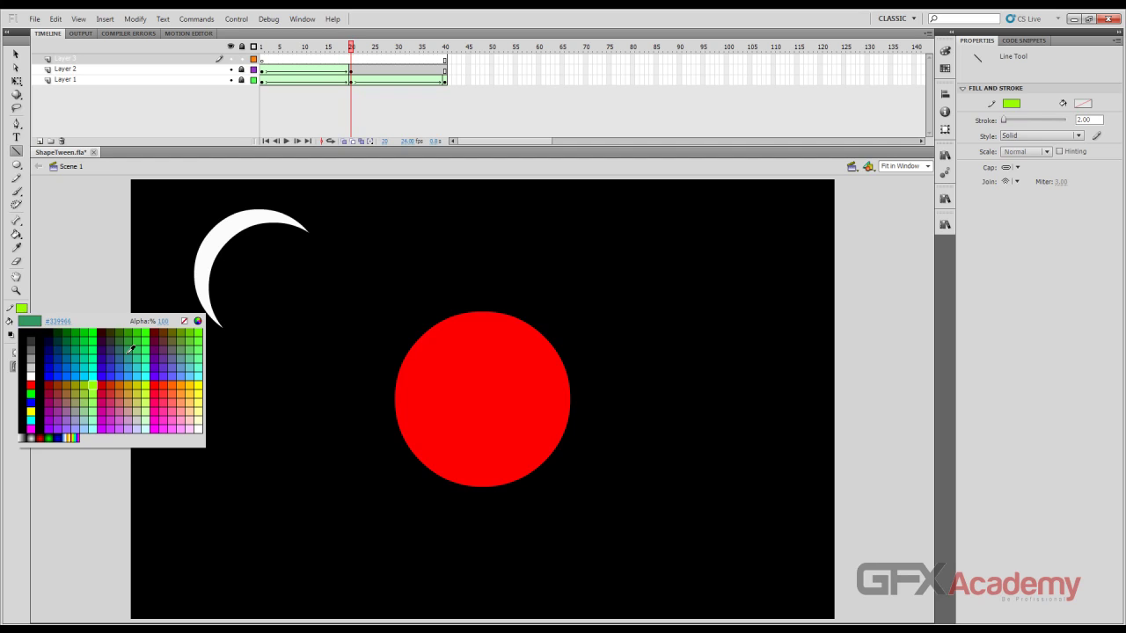
{"action": "left_click", "coordinate": [178, 422]}
{"action": "left_click_drag", "start_coordinate": [285, 549], "coordinate": [657, 549]}
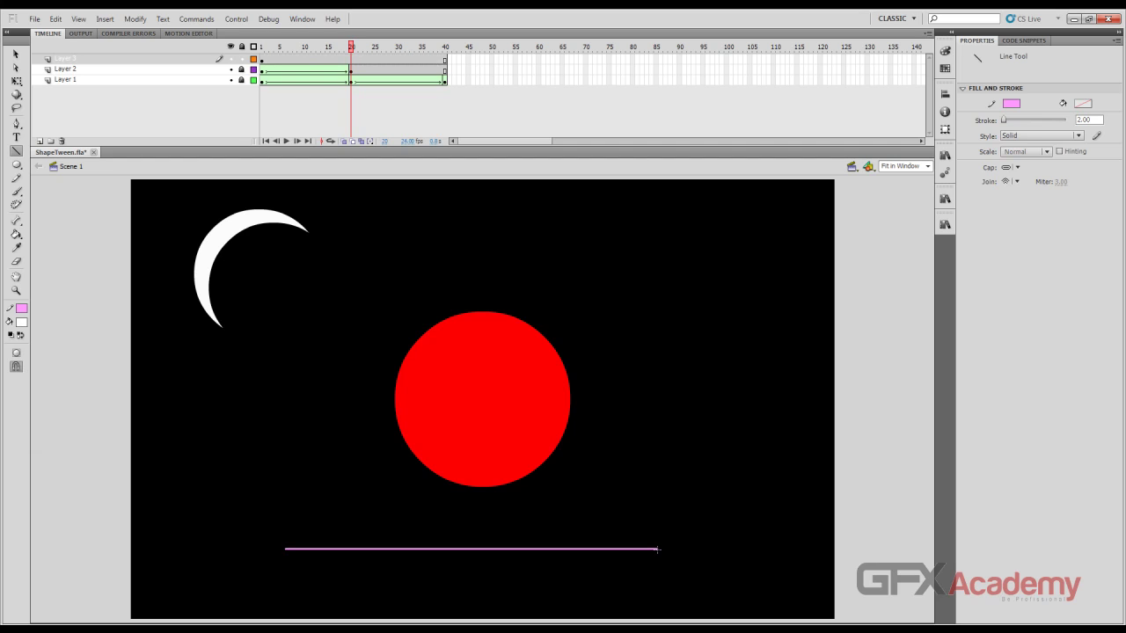
- Add a corner point near the middle of the pink line and bend its halves up and down into a wave
{"action": "left_click", "coordinate": [14, 54]}
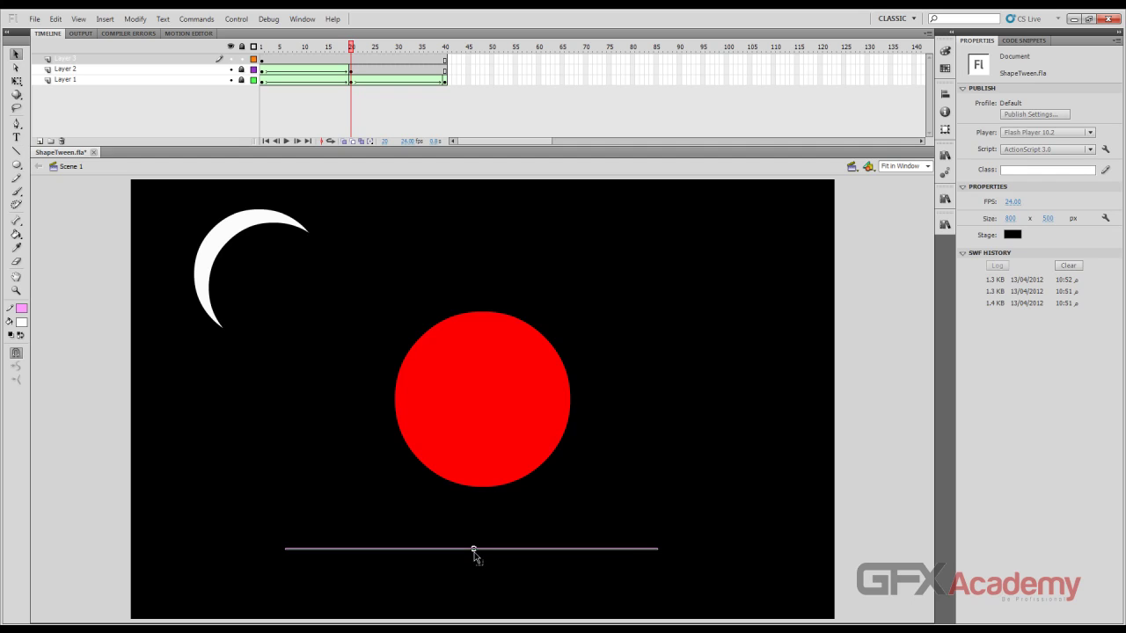
{"action": "mouse_move", "coordinate": [475, 553]}
{"action": "left_mouse_down"}
{"action": "mouse_move", "coordinate": [473, 568]}
{"action": "mouse_move", "coordinate": [475, 558]}
{"action": "left_mouse_up"}
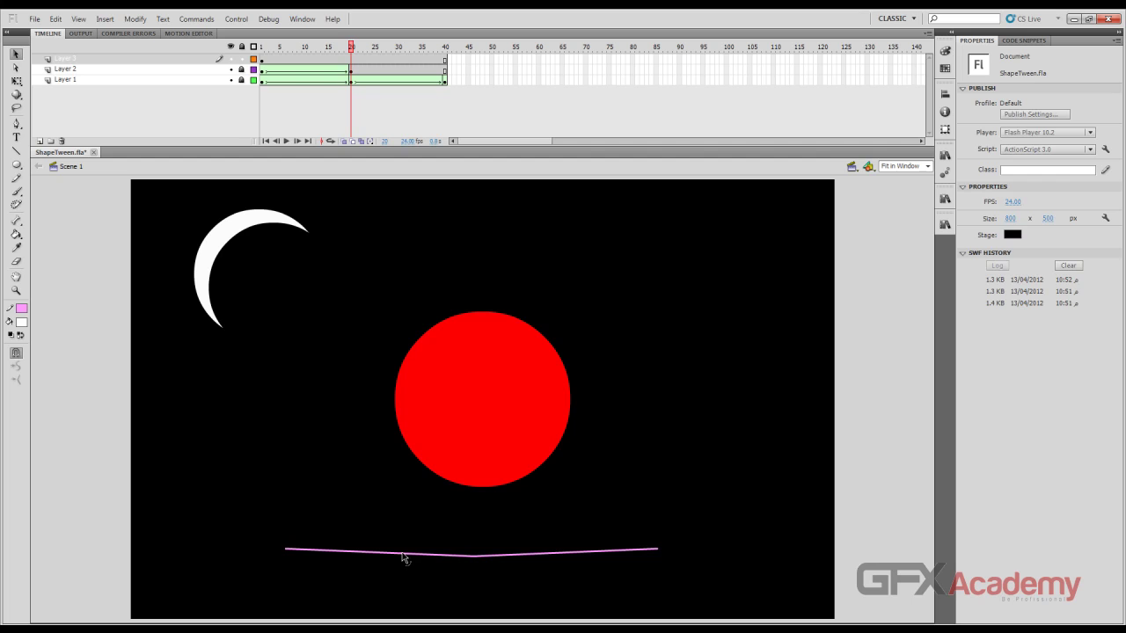
{"action": "left_click_drag", "start_coordinate": [402, 558], "coordinate": [402, 528]}
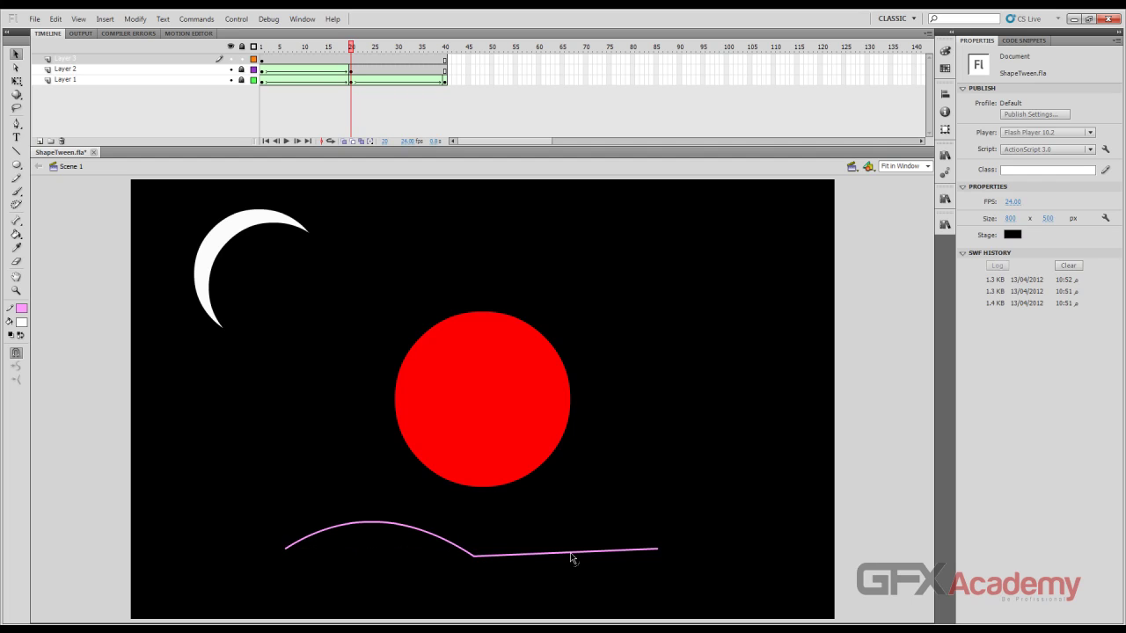
{"action": "left_click_drag", "start_coordinate": [571, 557], "coordinate": [572, 596]}
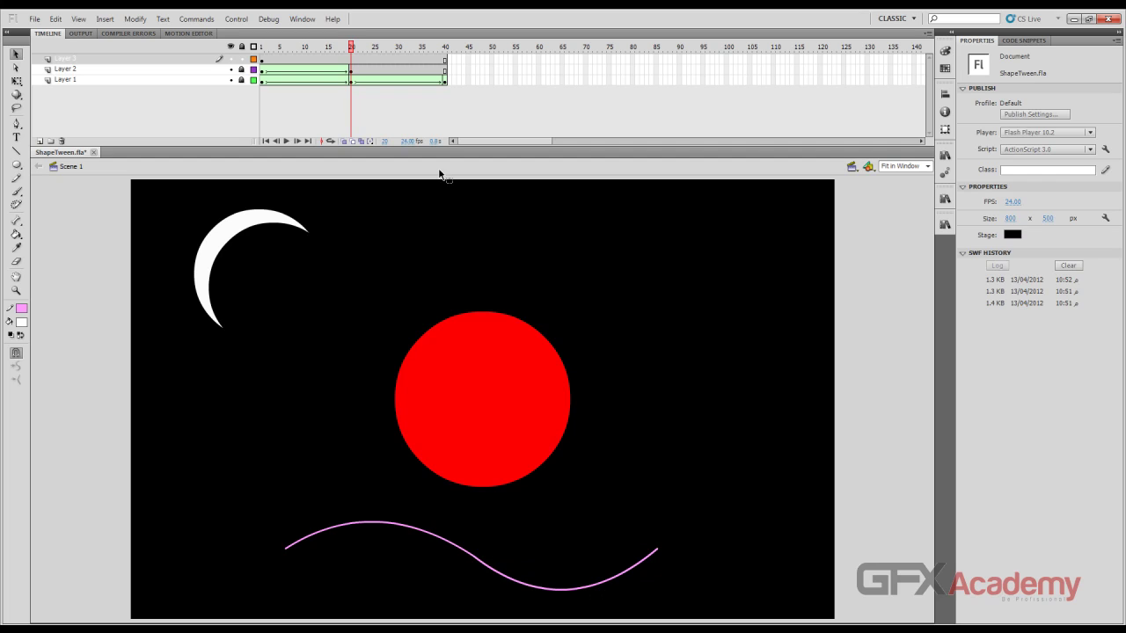
- Insert a keyframe at frame 26 of the wave's layer and flip the wave horizontally
{"action": "left_click", "coordinate": [382, 62]}
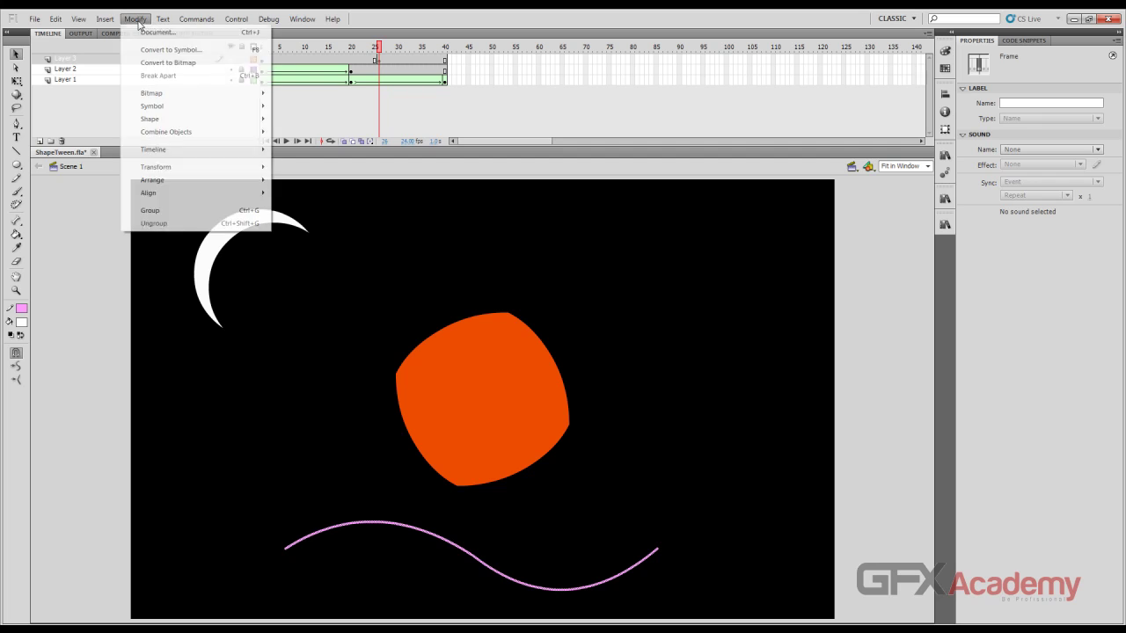
{"action": "left_click", "coordinate": [136, 19]}
{"action": "mouse_move", "coordinate": [217, 179]}
{"action": "mouse_move", "coordinate": [251, 168]}
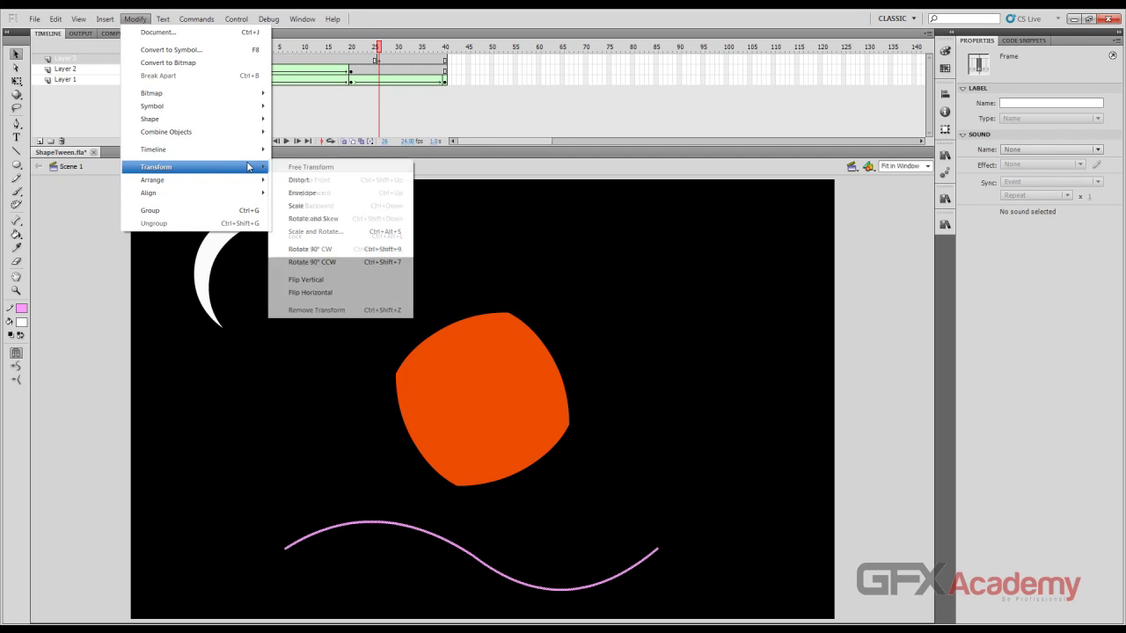
{"action": "left_click", "coordinate": [341, 293]}
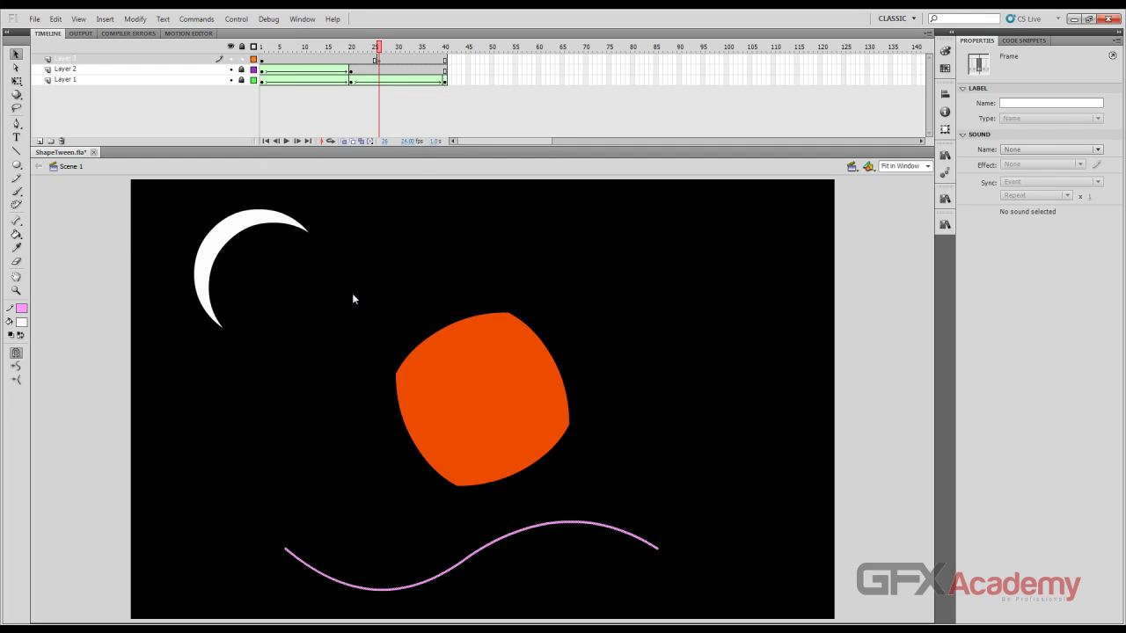
- Create a shape tween between frames 1 and 26 of the wave's layer and scrub through it to frame 25
{"action": "right_click", "coordinate": [344, 60]}
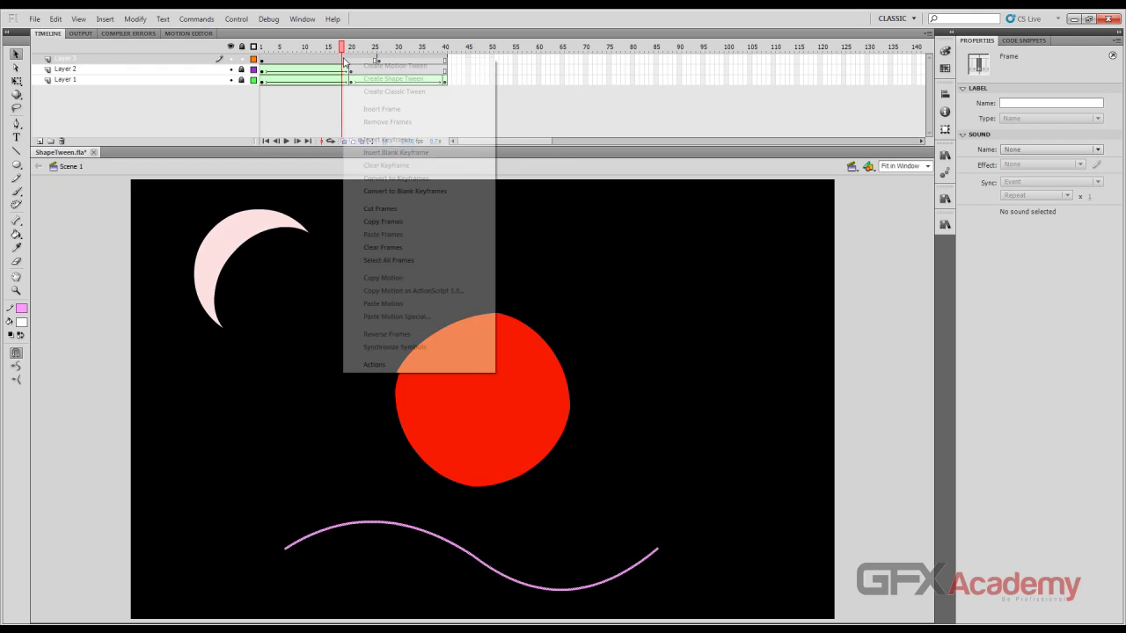
{"action": "left_click", "coordinate": [350, 79]}
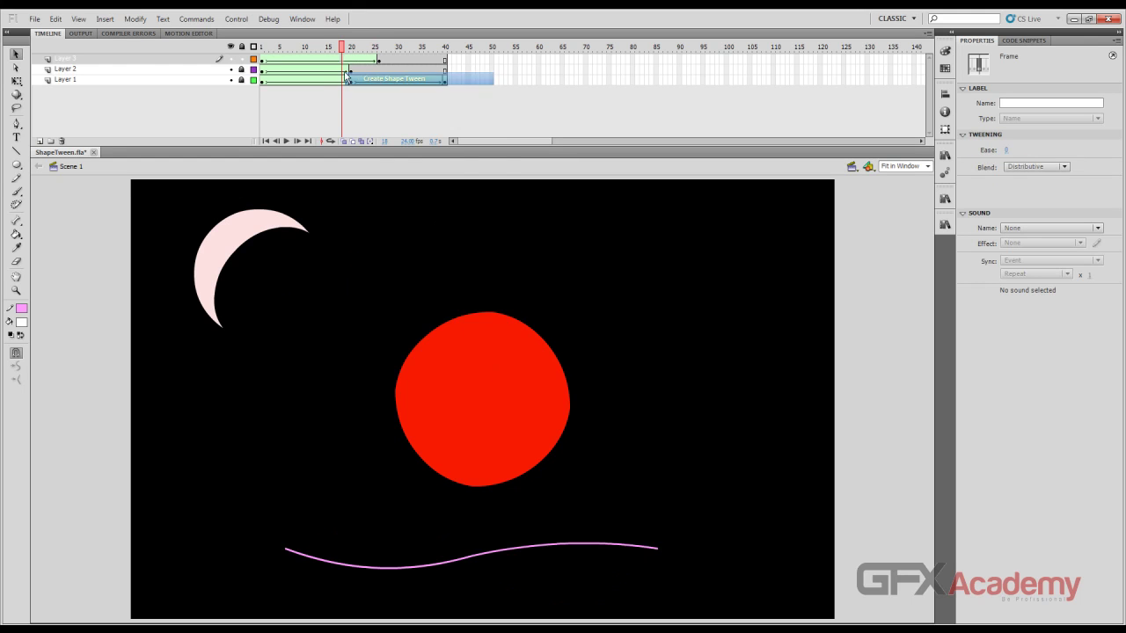
{"action": "left_click_drag", "start_coordinate": [341, 49], "coordinate": [376, 68]}
- Test the movie to check the wave animation, close the preview and save the document
{"action": "key", "text": "ctrl+Return"}
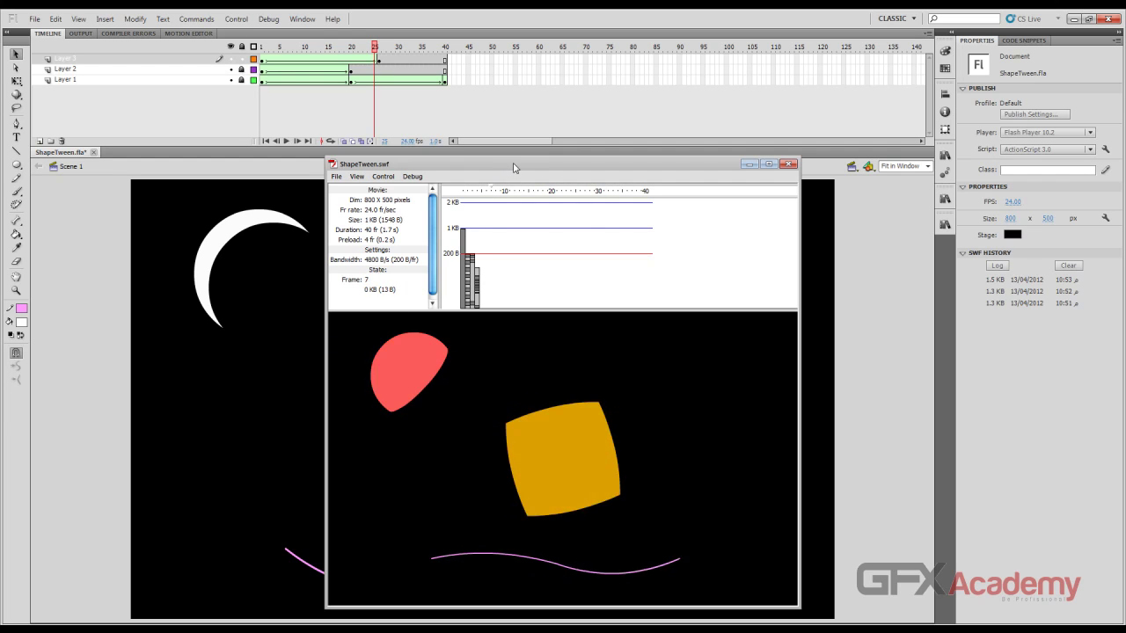
{"action": "left_click_drag", "start_coordinate": [515, 164], "coordinate": [438, 142]}
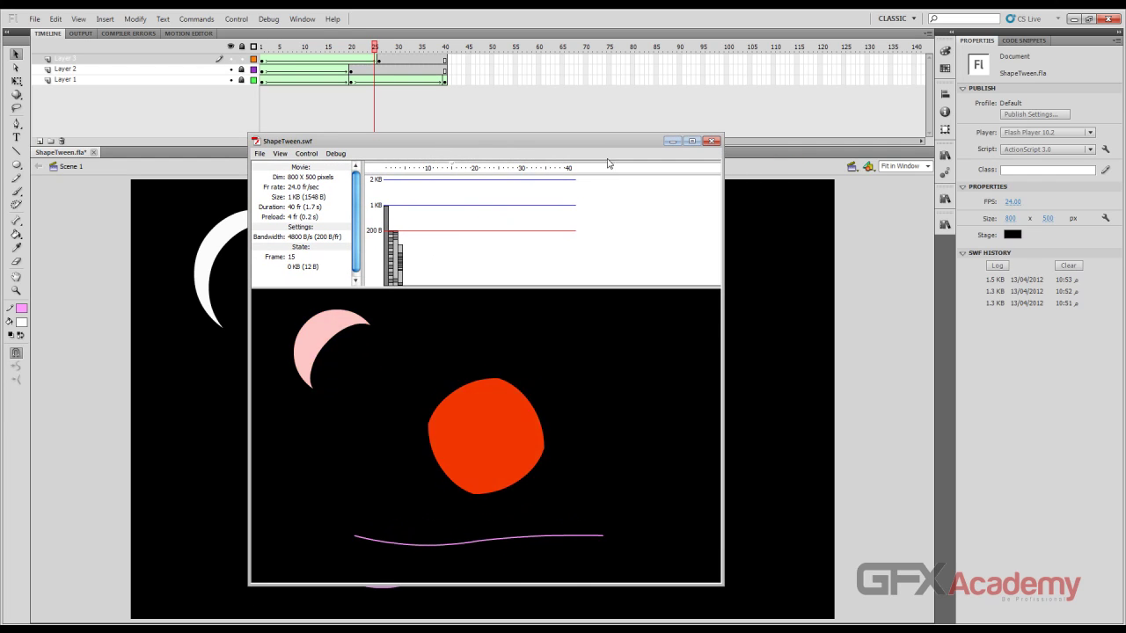
{"action": "left_click", "coordinate": [715, 141]}
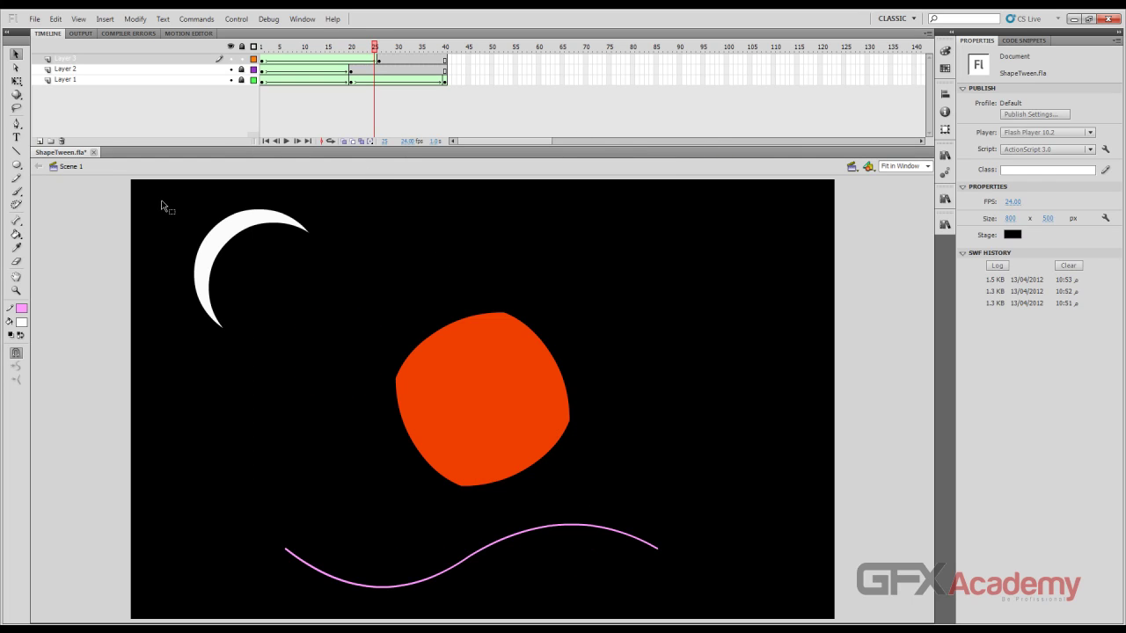
{"action": "key", "text": "ctrl+s"}
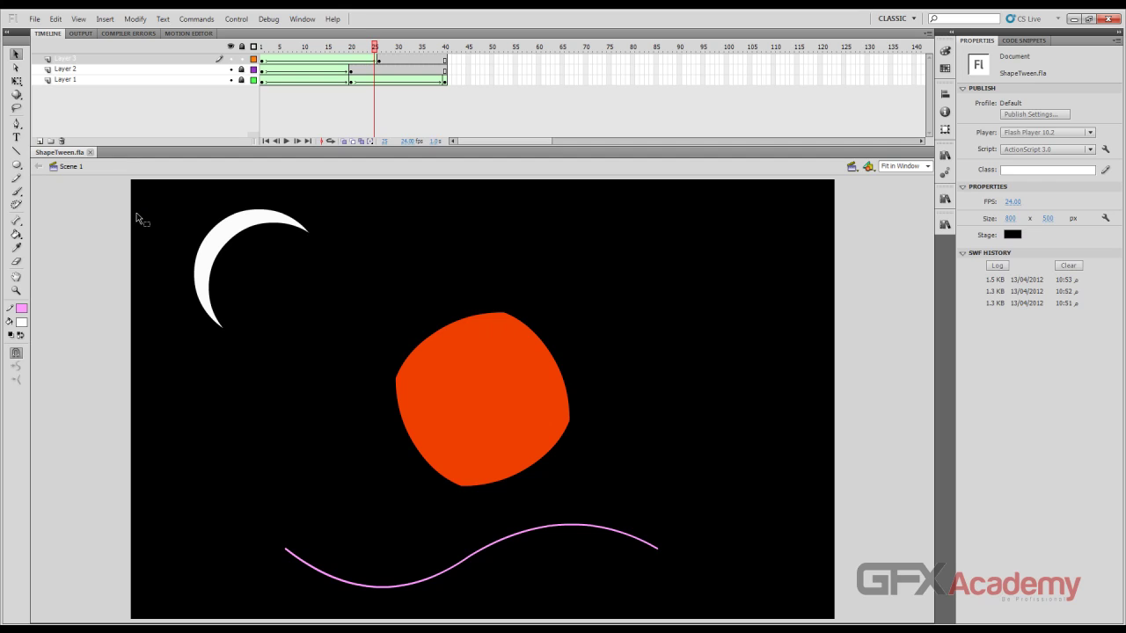